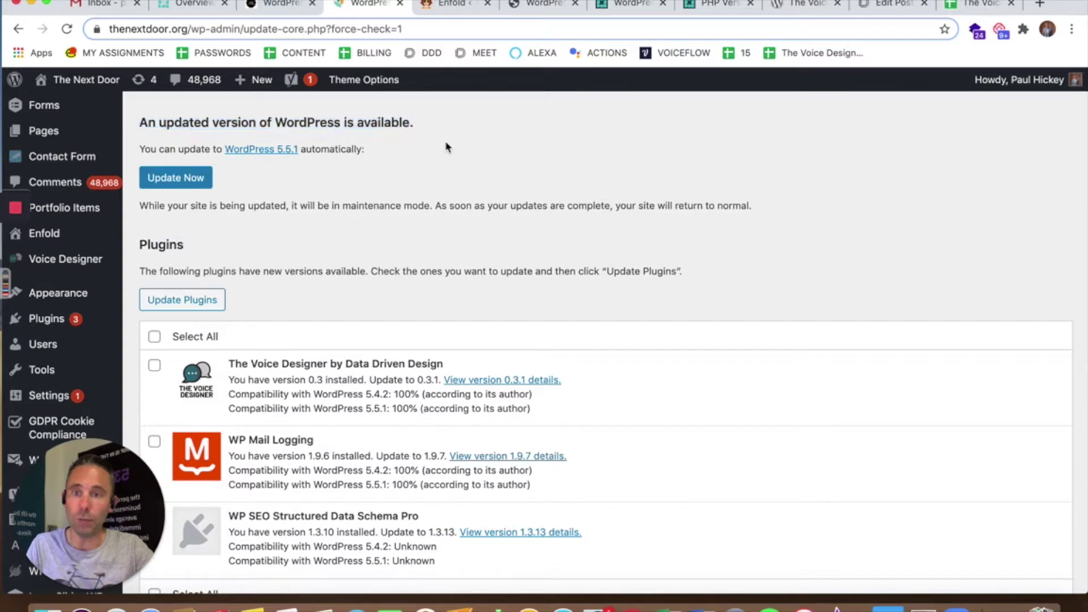
# Step: Review the WordPress 5.5.1 core update notice on The Next Door's updates page
pyautogui.tripleClick(354, 121)
pyautogui.click(413, 169)
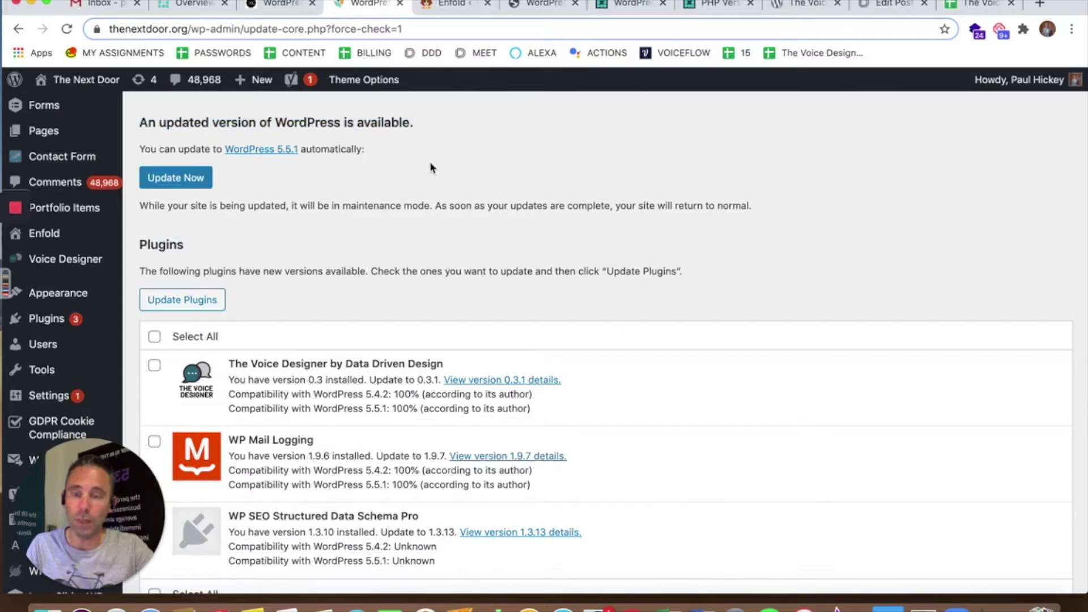
pyautogui.tripleClick(173, 150)
pyautogui.click(293, 200)
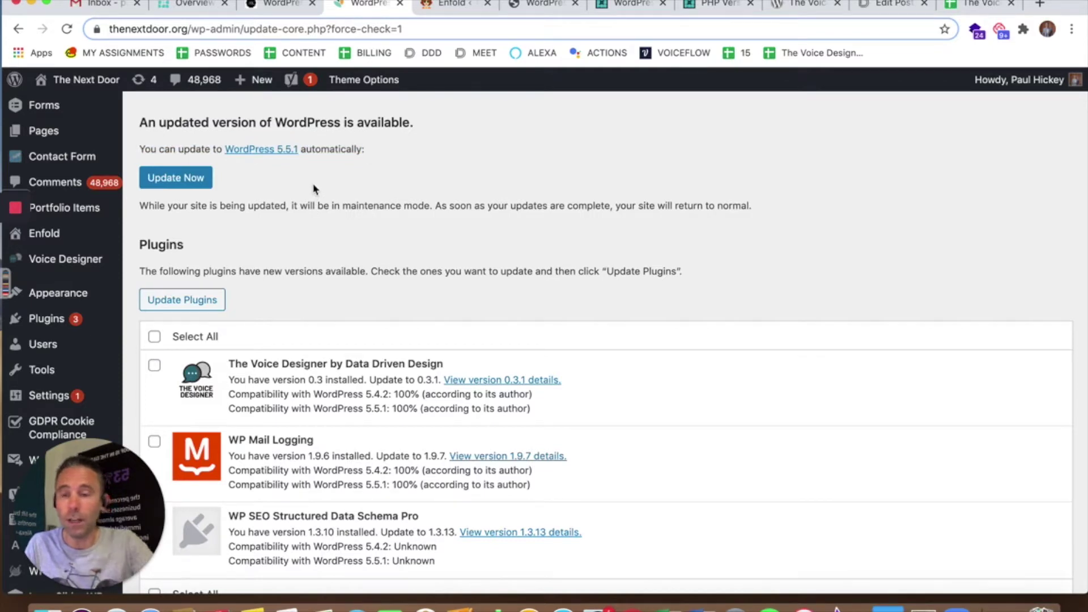
# Step: Review the list of plugins with available updates and their WordPress compatibility details
pyautogui.scroll(-2, 390, 217)
pyautogui.scroll(-4, 390, 217)
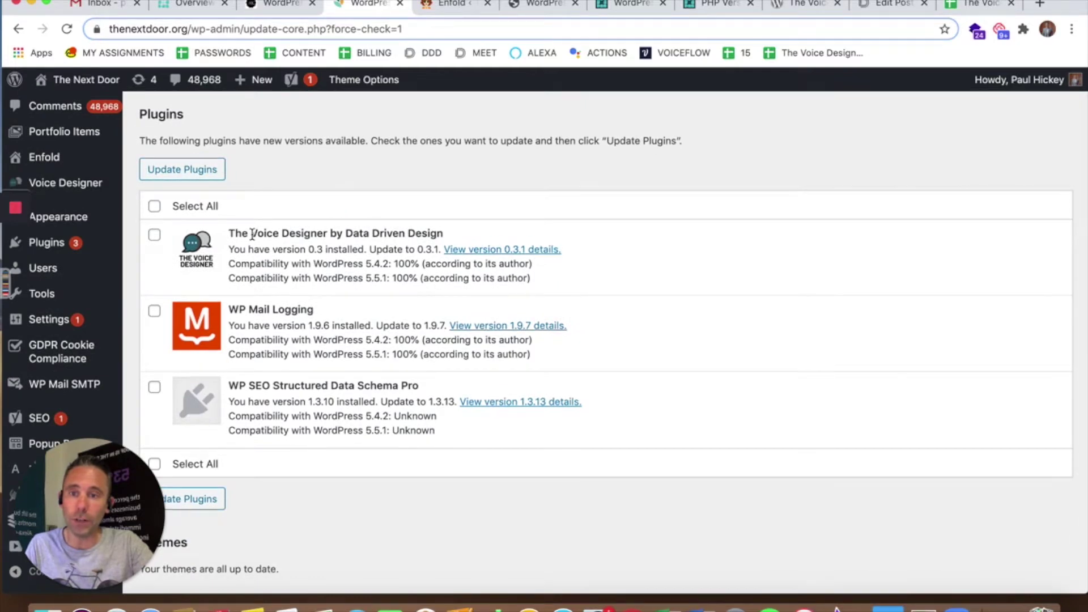
pyautogui.scroll(-1, 253, 235)
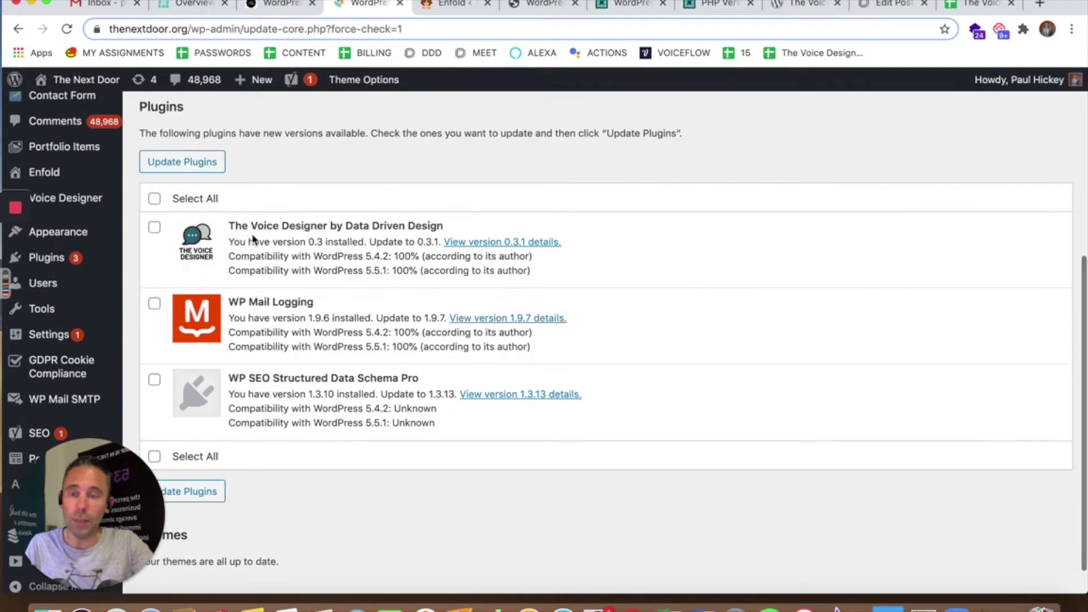
pyautogui.moveTo(233, 229); pyautogui.dragTo(616, 431)
pyautogui.click(616, 431)
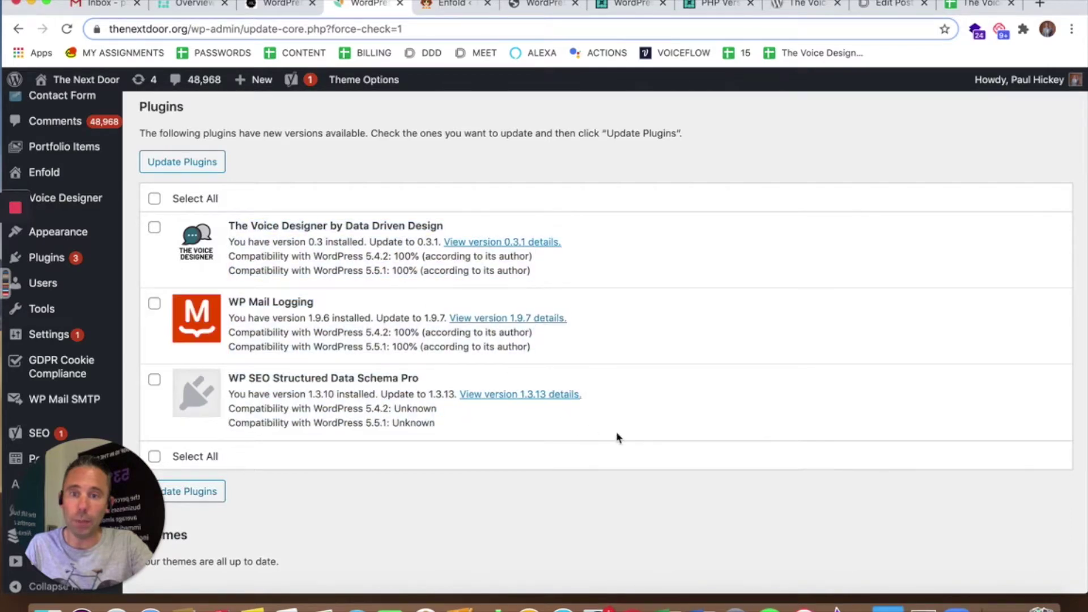
# Step: Switch to the WP Engine site overview and check the WordPress version in the environment stats
pyautogui.click(197, 5)
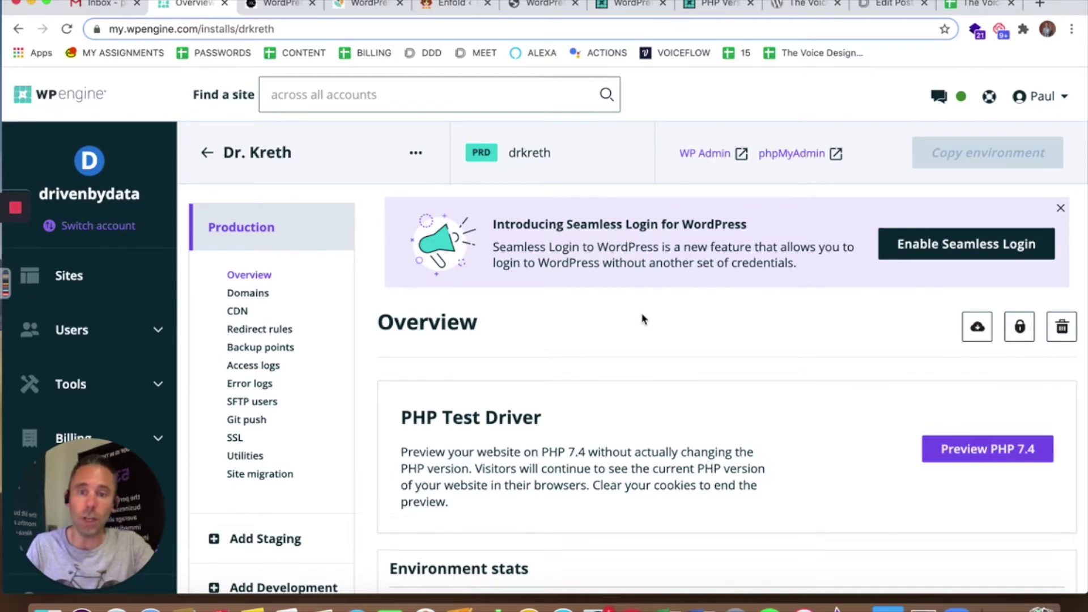
pyautogui.scroll(-5, 643, 319)
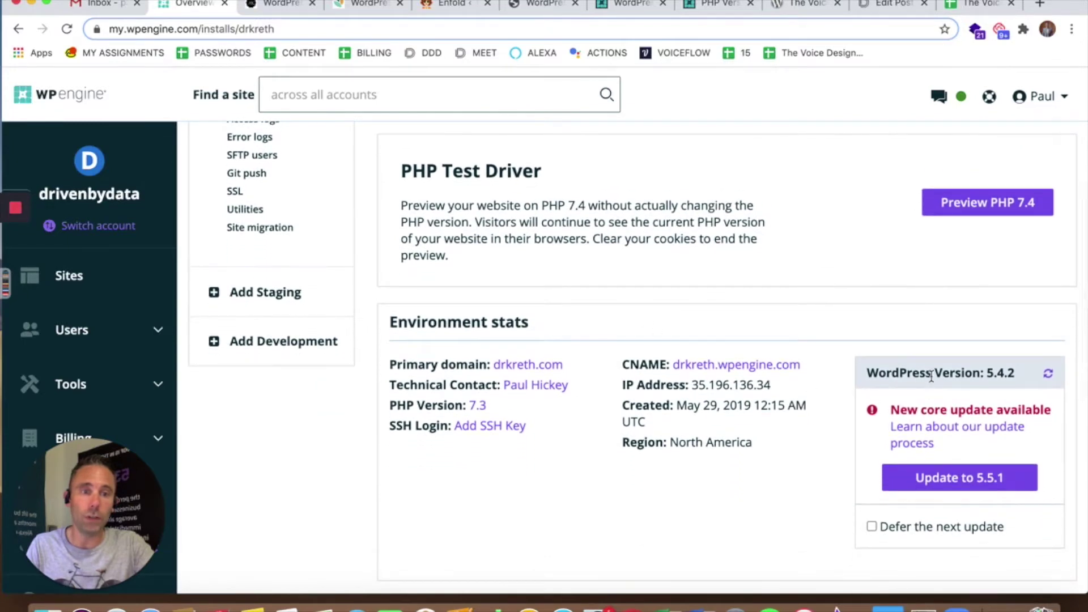
pyautogui.tripleClick(930, 373)
pyautogui.click(952, 301)
pyautogui.scroll(1, 950, 403)
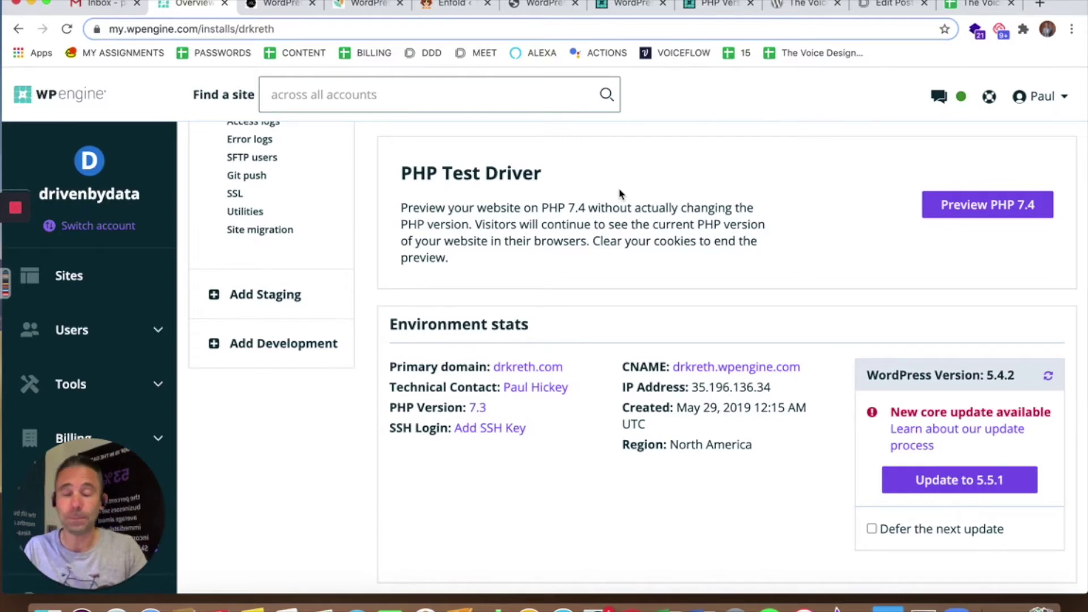
# Step: Look at the WP Engine-hosted site's own WordPress updates page, then return to its WP Engine overview and environment stats
pyautogui.click(280, 2)
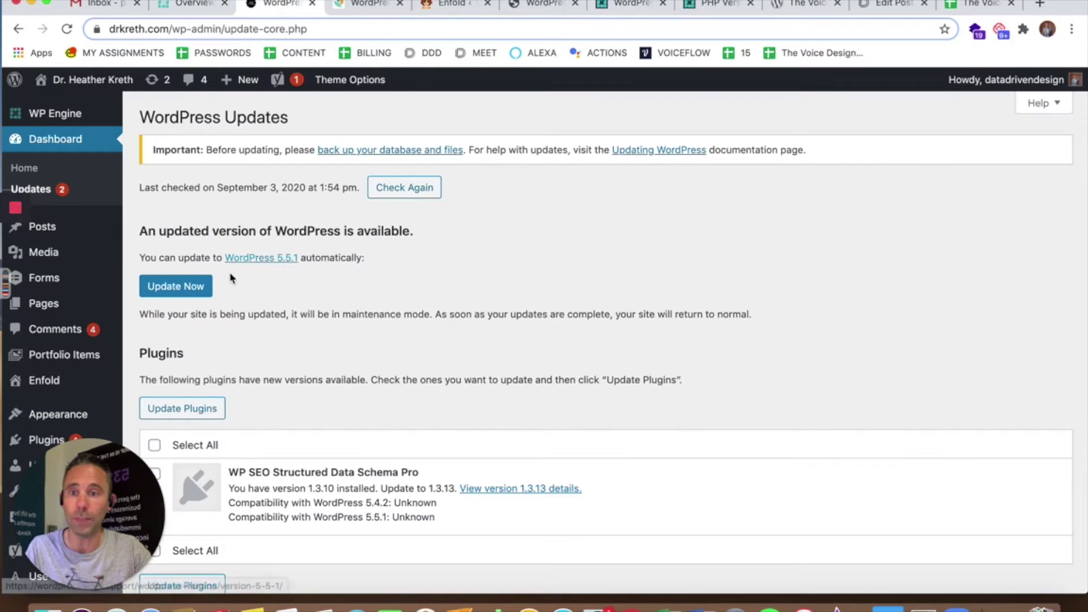
pyautogui.click(181, 6)
pyautogui.scroll(3, 643, 268)
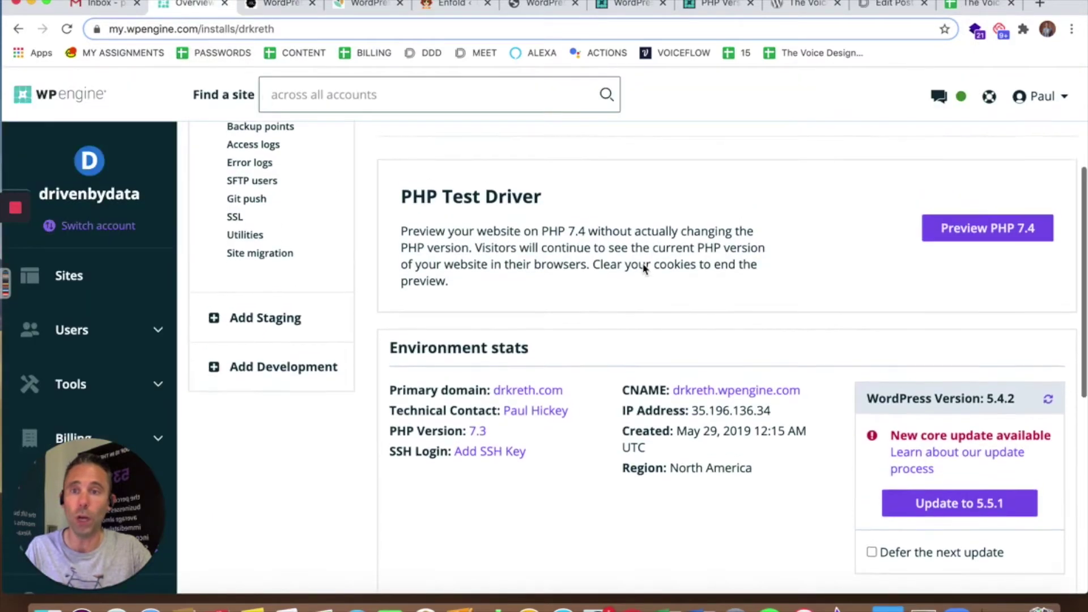
pyautogui.scroll(-5, 642, 264)
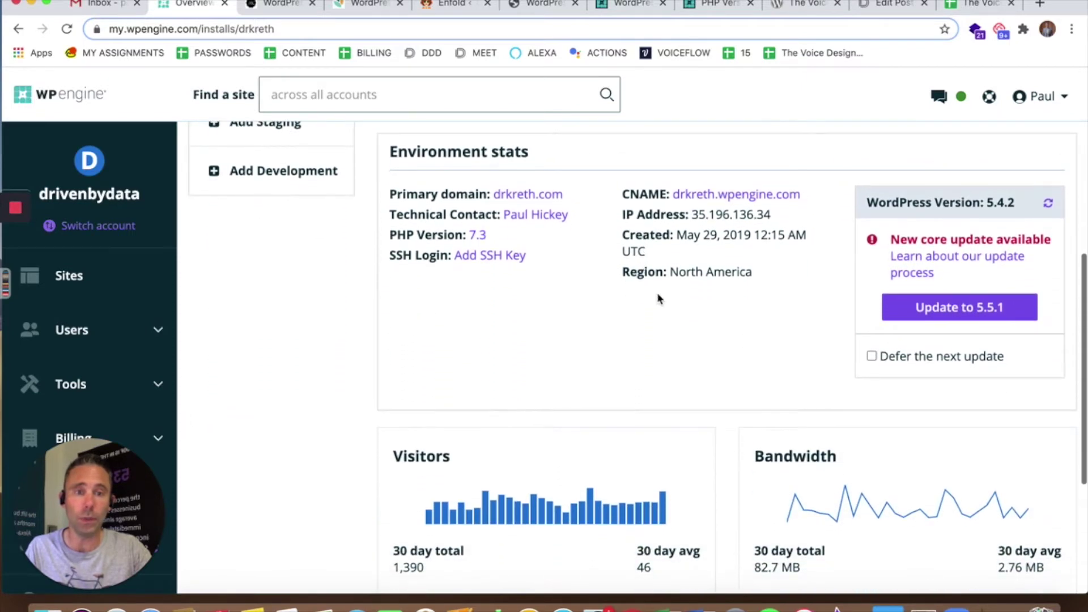
pyautogui.scroll(3, 701, 303)
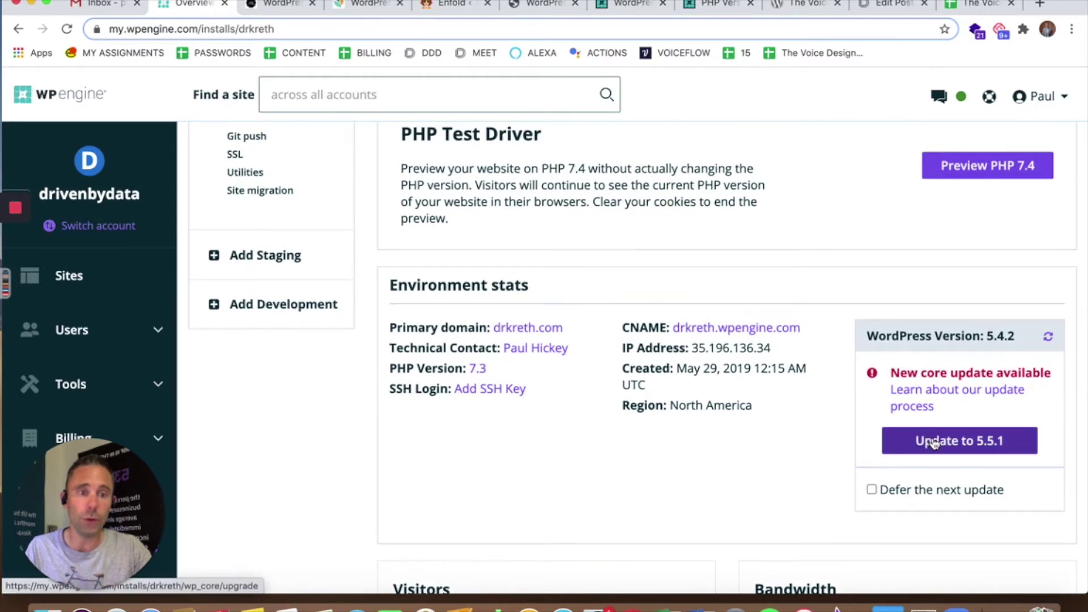
# Step: Open WP Engine's WordPress updates support article and find the Manual WordPress Core Update section
pyautogui.click(958, 397)
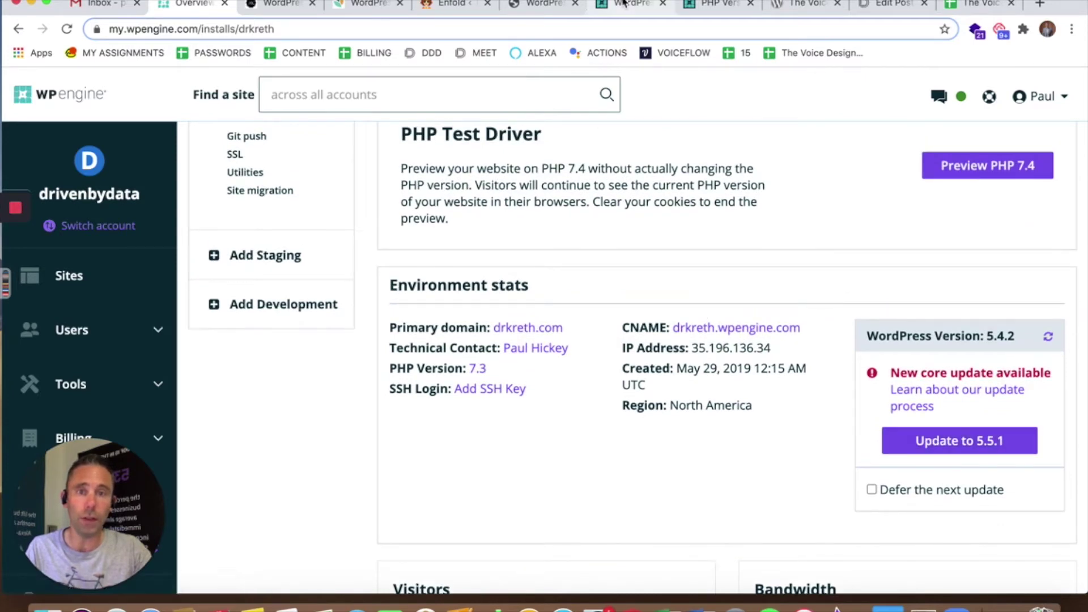
pyautogui.scroll(-15, 556, 281)
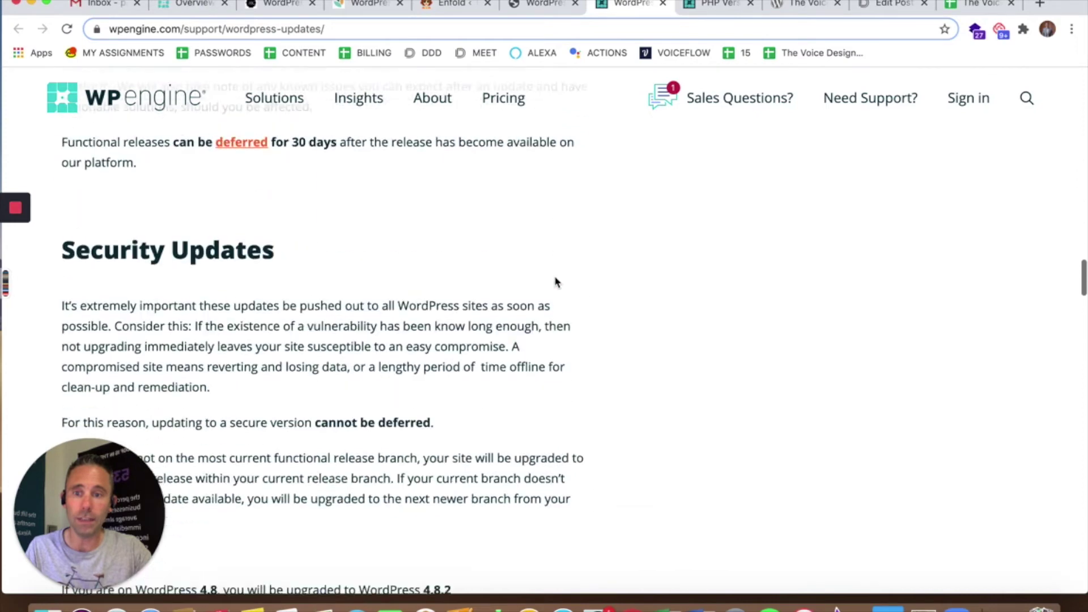
pyautogui.scroll(-2, 556, 282)
pyautogui.scroll(2, 556, 282)
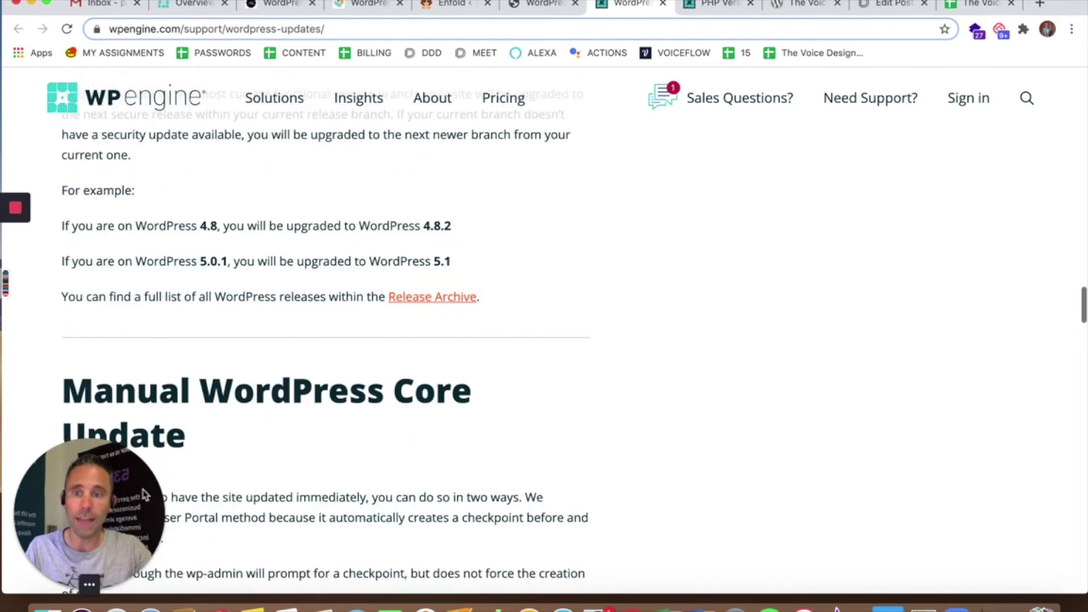
pyautogui.moveTo(951, 465); pyautogui.dragTo(994, 475)
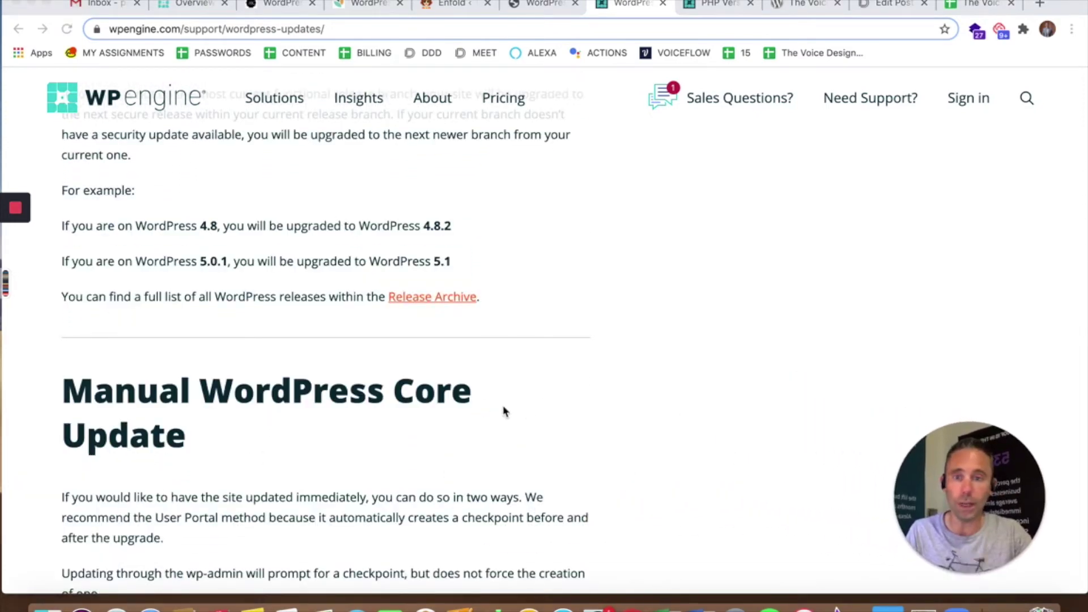
pyautogui.scroll(-1, 556, 414)
pyautogui.scroll(2, 555, 415)
pyautogui.scroll(-2, 556, 414)
# Step: Read the Recommended steps for updating WordPress core through the User Portal
pyautogui.scroll(-10, 555, 414)
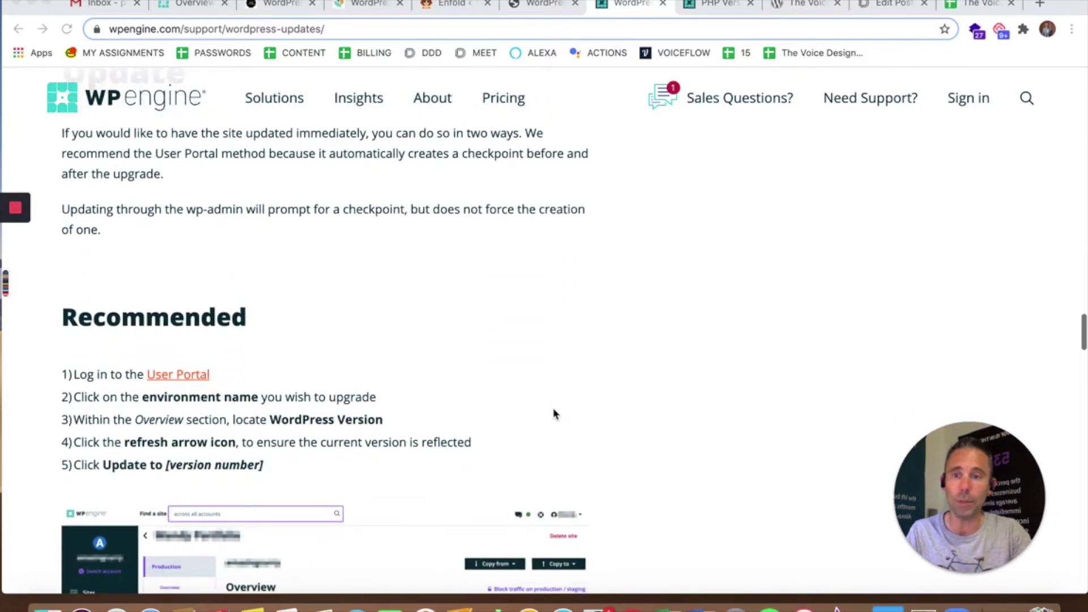
pyautogui.scroll(1, 555, 414)
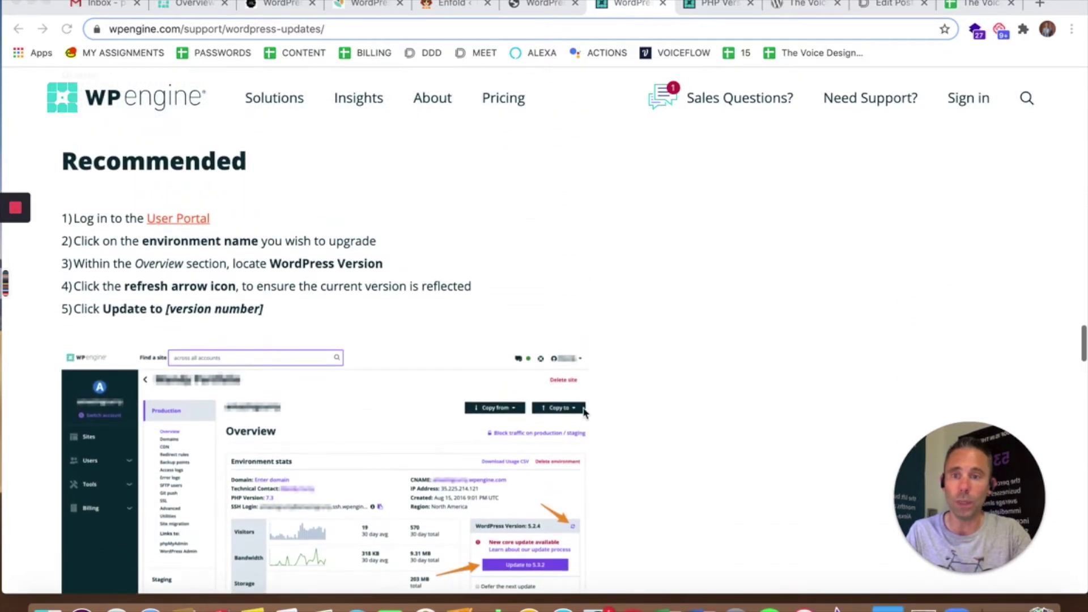
pyautogui.scroll(-2, 663, 428)
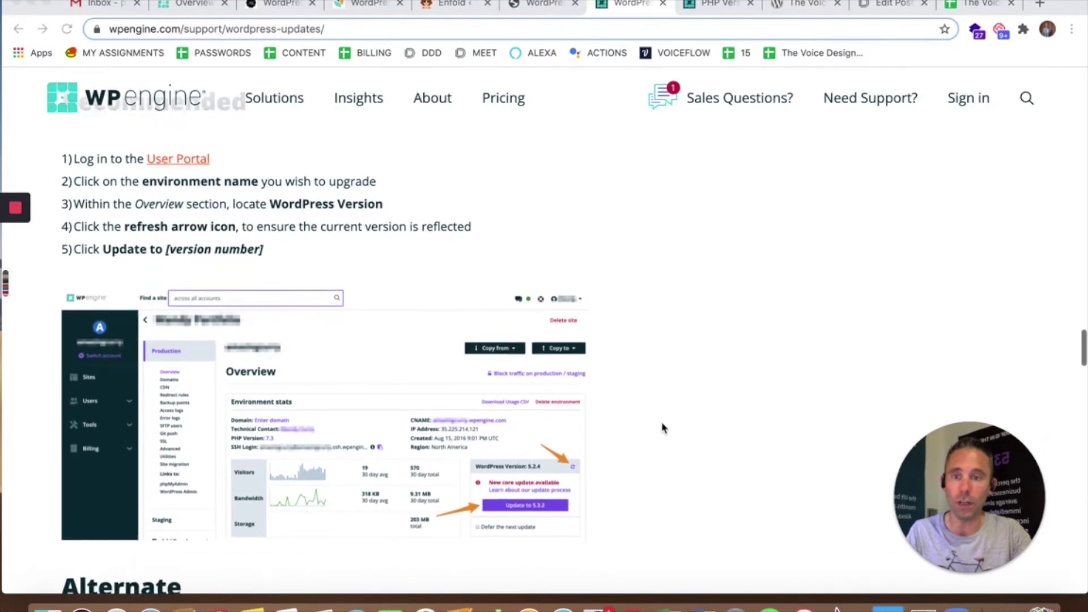
pyautogui.scroll(-3, 664, 428)
pyautogui.scroll(4, 663, 428)
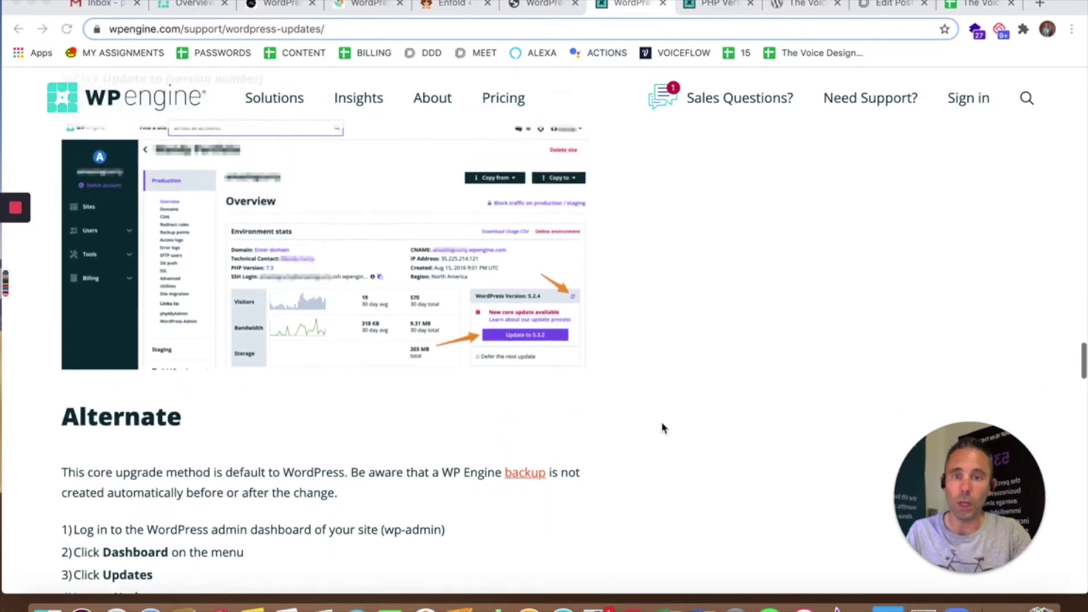
pyautogui.scroll(1, 662, 428)
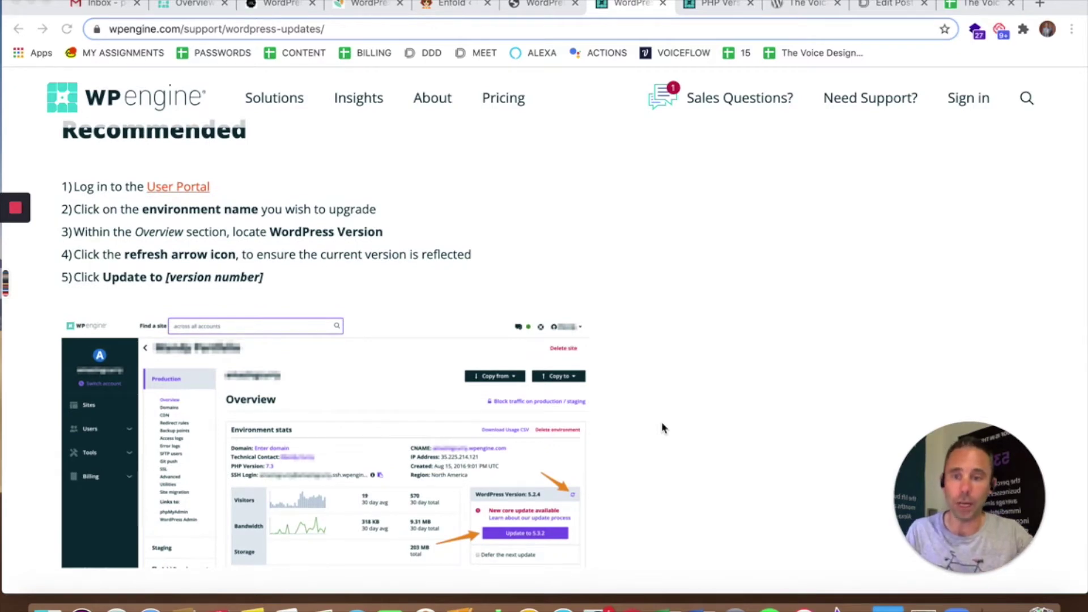
pyautogui.scroll(1, 662, 425)
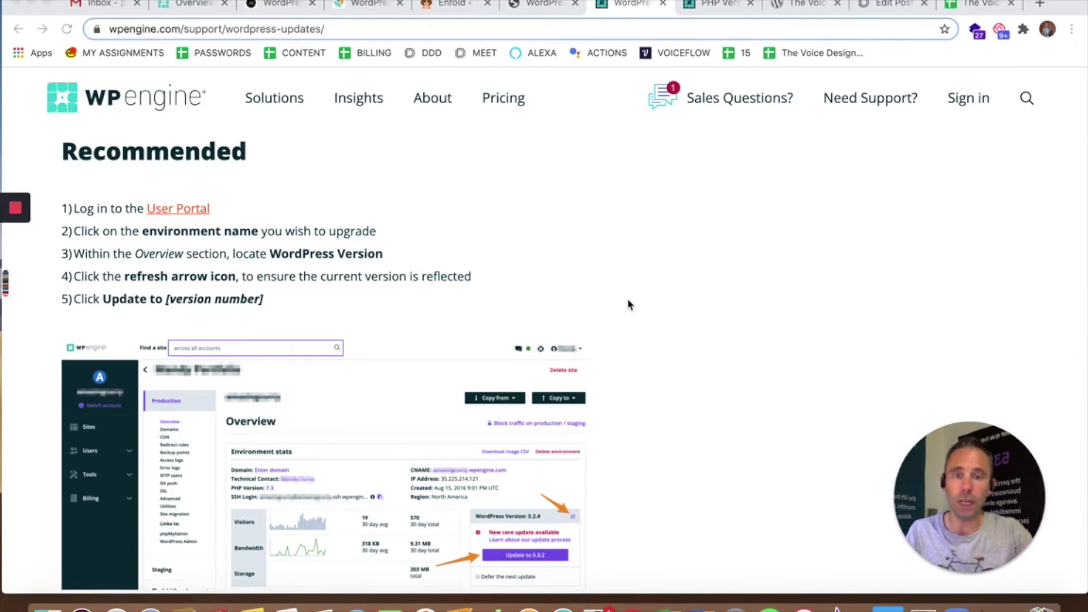
# Step: Read the Alternate method for updating WordPress core from the wp-admin dashboard
pyautogui.scroll(-1, 629, 305)
pyautogui.scroll(-10, 629, 305)
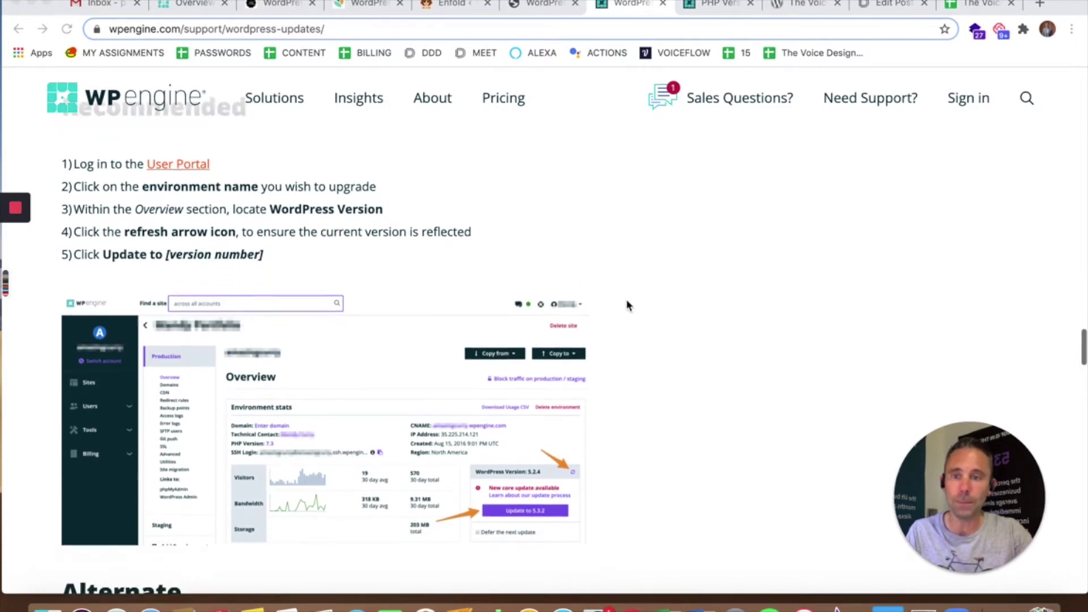
pyautogui.scroll(2, 628, 306)
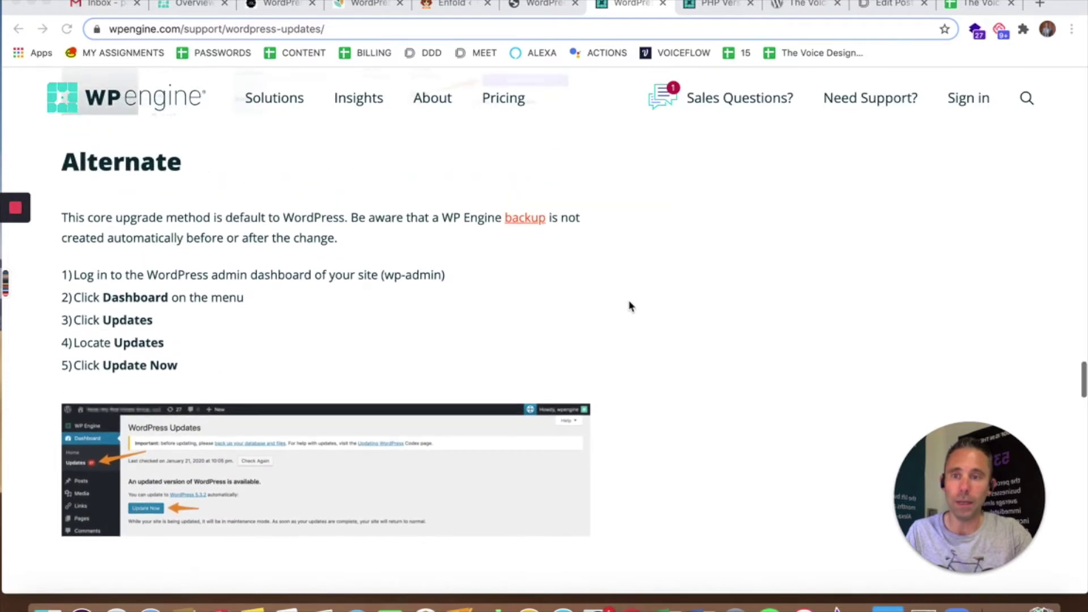
pyautogui.scroll(-1, 200, 460)
pyautogui.scroll(1, 505, 310)
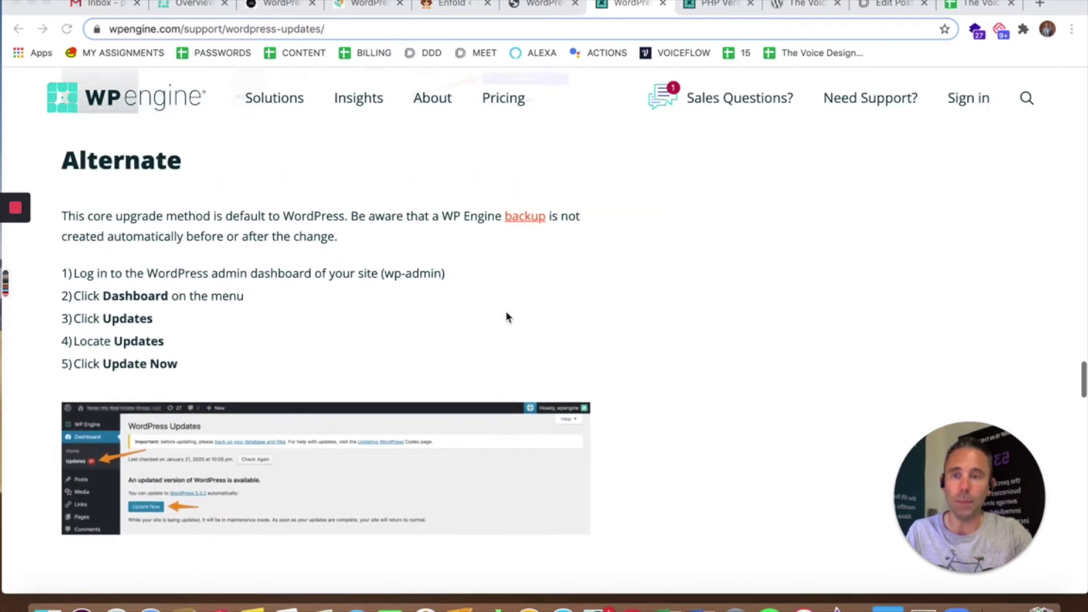
pyautogui.scroll(-1, 454, 197)
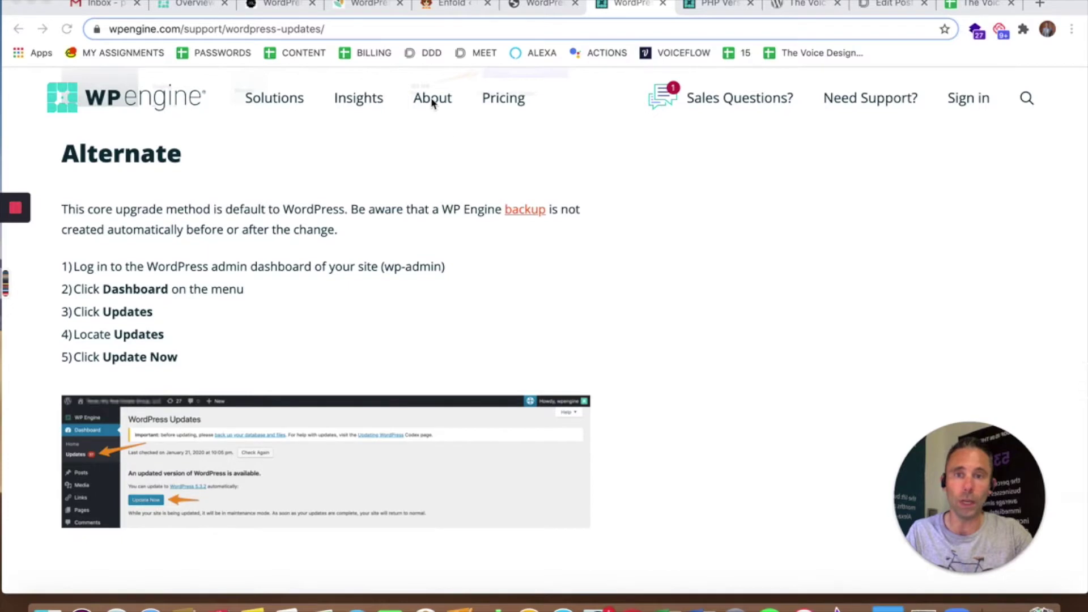
# Step: Return to the WP Engine site overview and examine the PHP Test Driver section
pyautogui.click(356, 8)
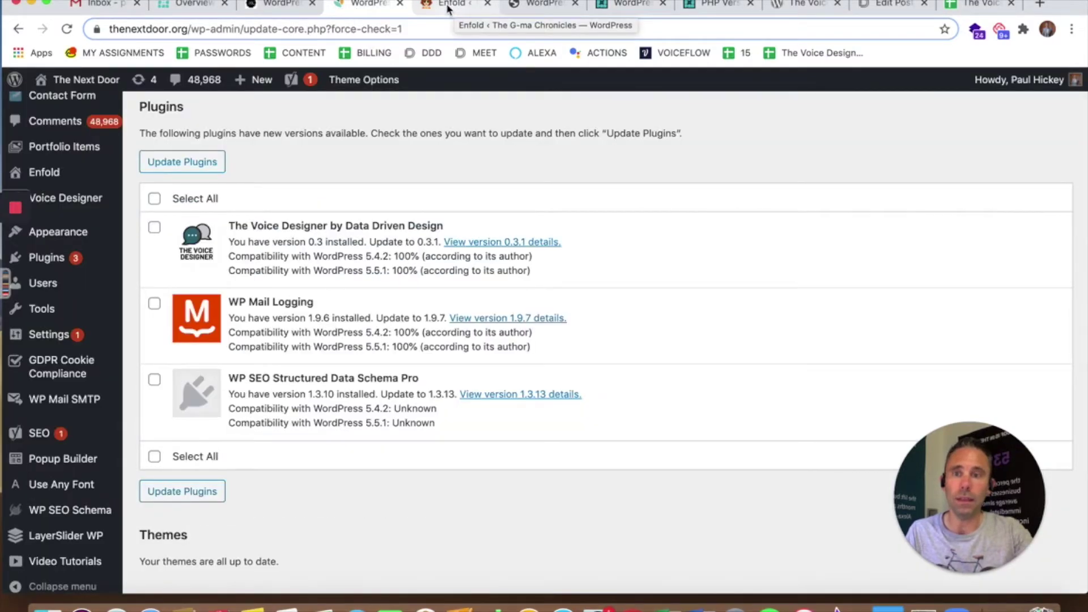
pyautogui.click(193, 5)
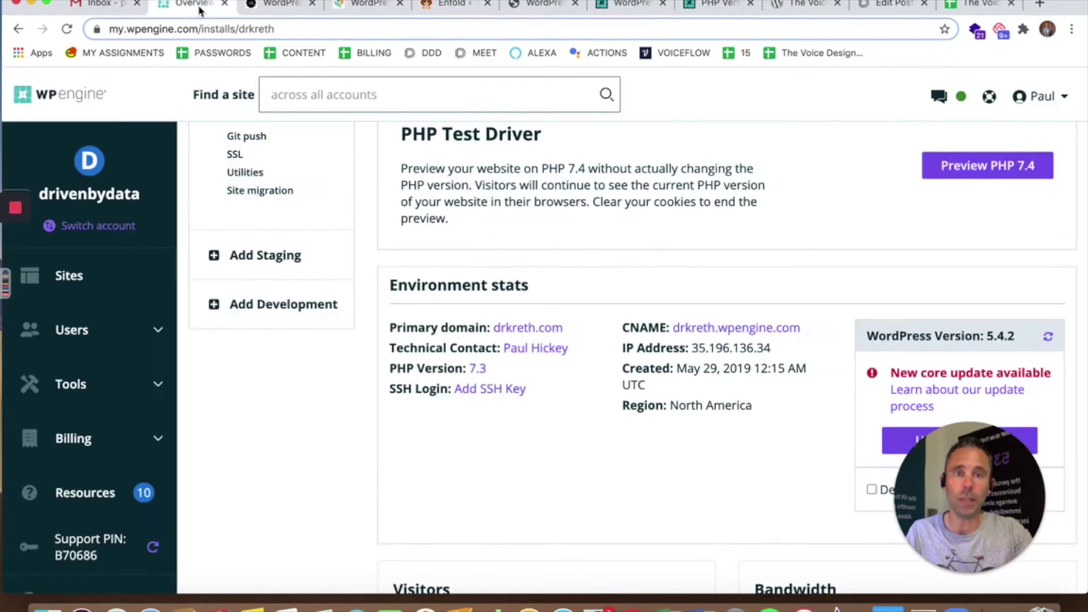
pyautogui.scroll(5, 878, 233)
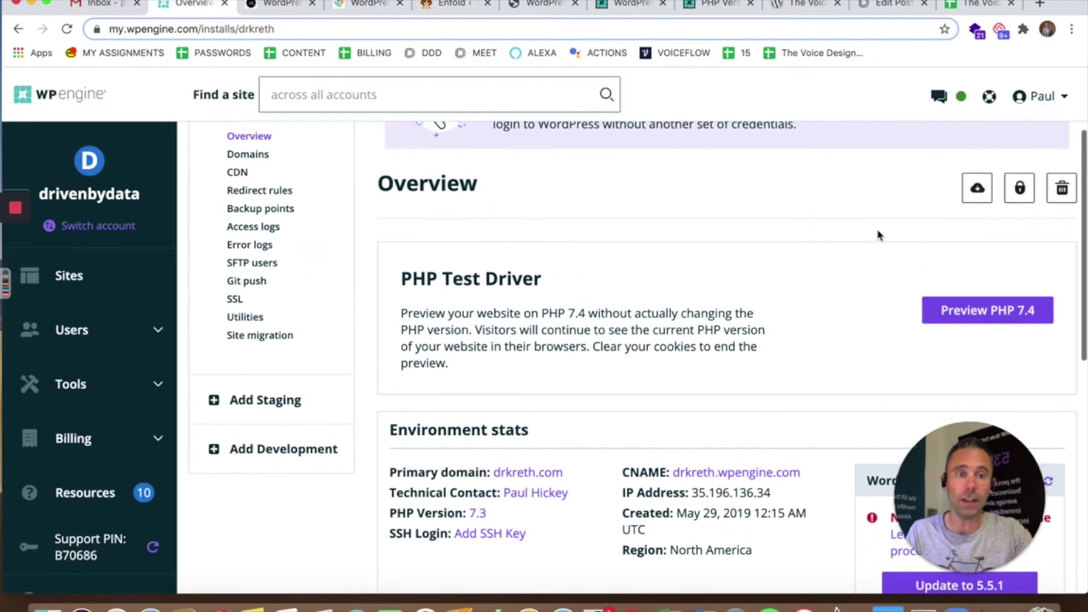
pyautogui.moveTo(942, 450); pyautogui.dragTo(54, 462)
pyautogui.scroll(1, 790, 317)
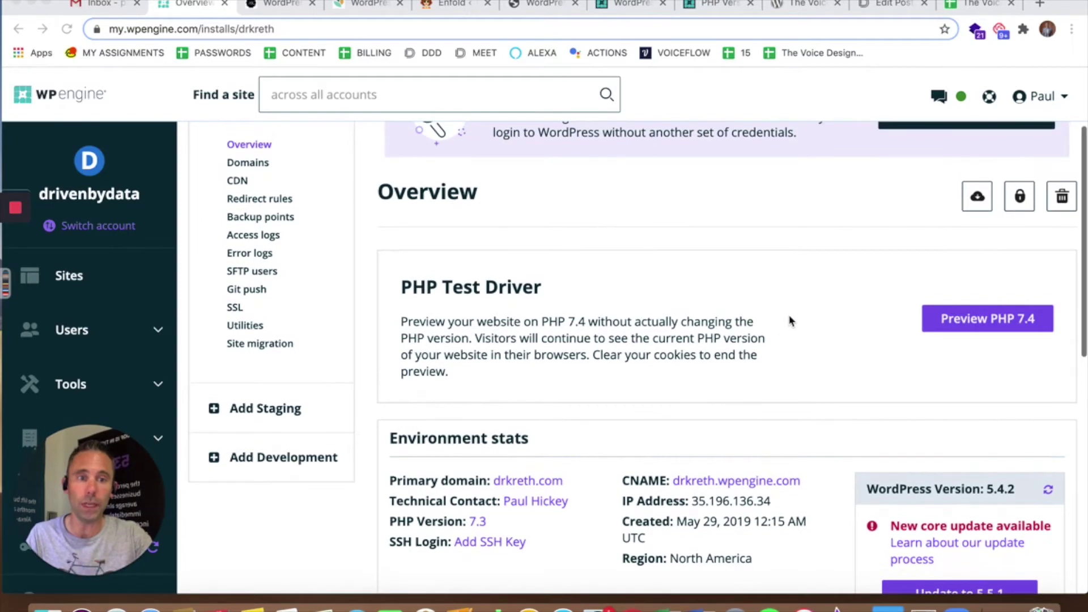
pyautogui.scroll(1, 790, 321)
pyautogui.scroll(1, 907, 383)
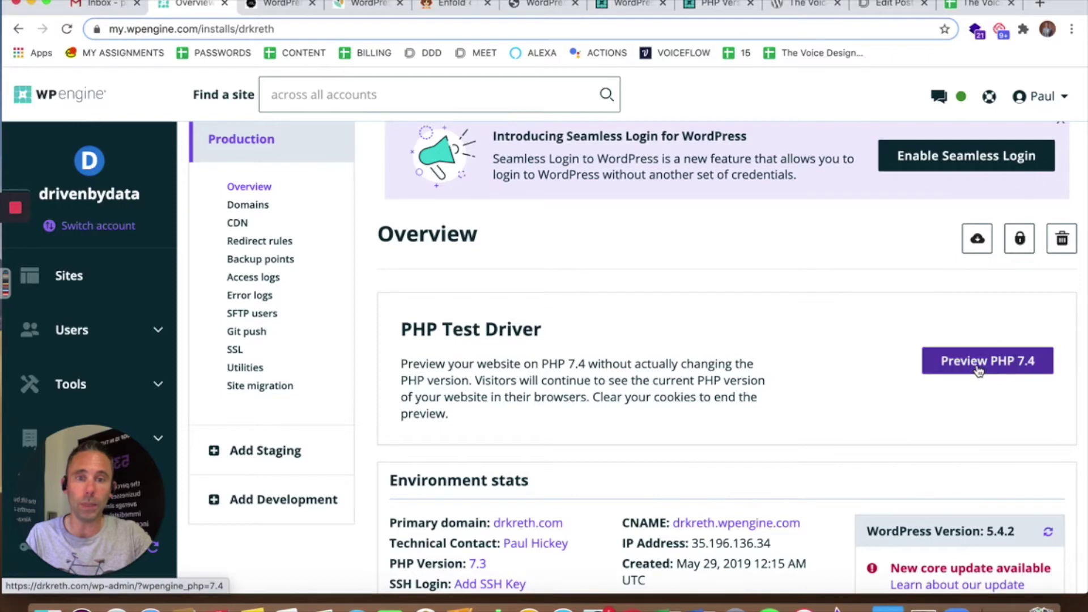
pyautogui.scroll(1, 841, 354)
pyautogui.scroll(4, 817, 362)
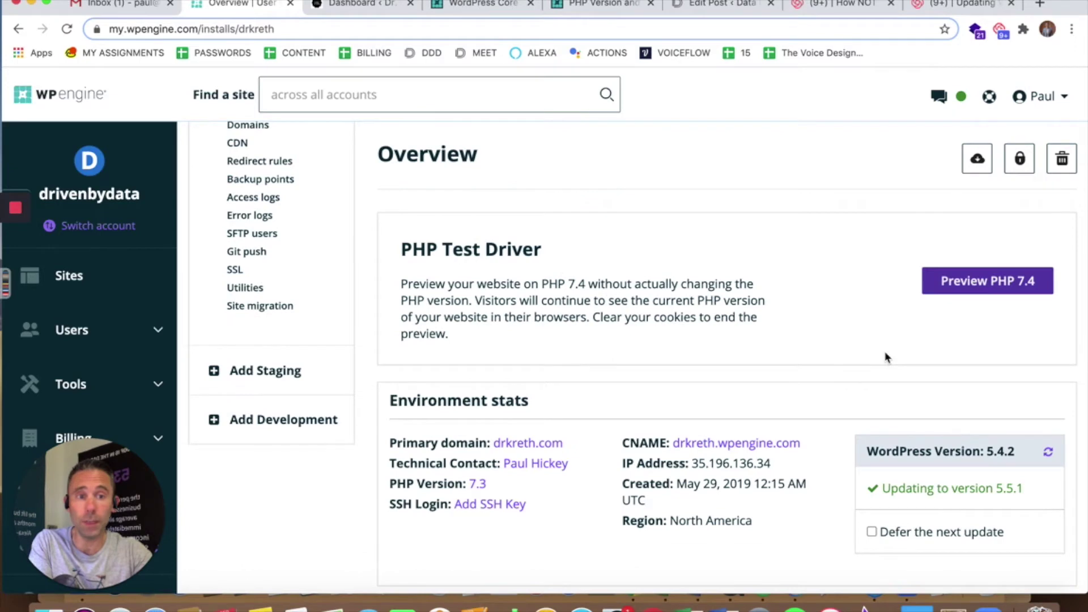
# Step: Preview the site on PHP 7.4, then read the testing notice and the At a Glance details on its WordPress dashboard
pyautogui.click(952, 288)
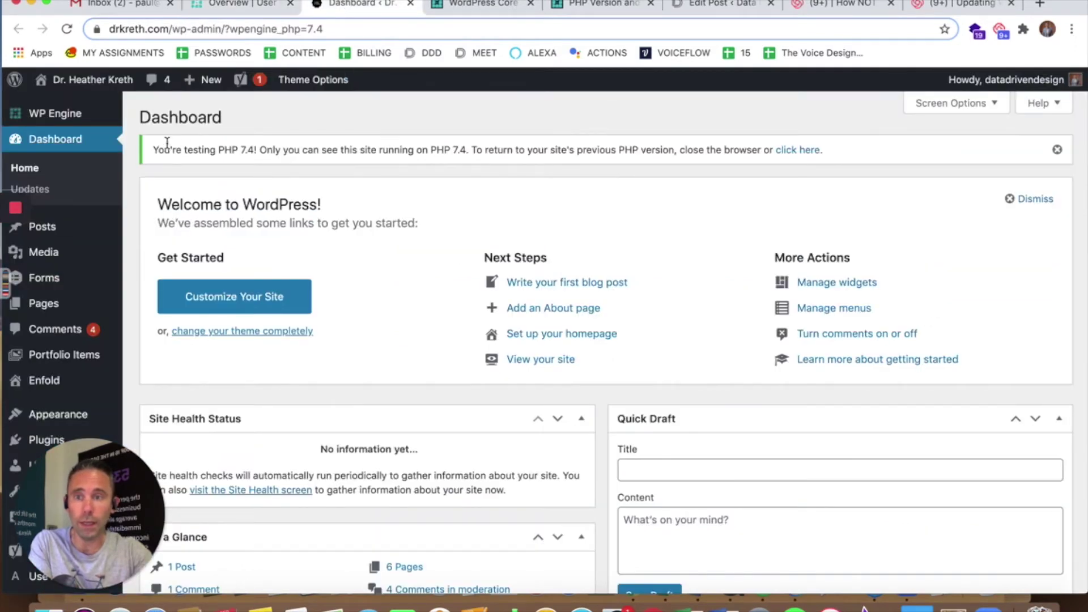
pyautogui.tripleClick(251, 143)
pyautogui.click(266, 145)
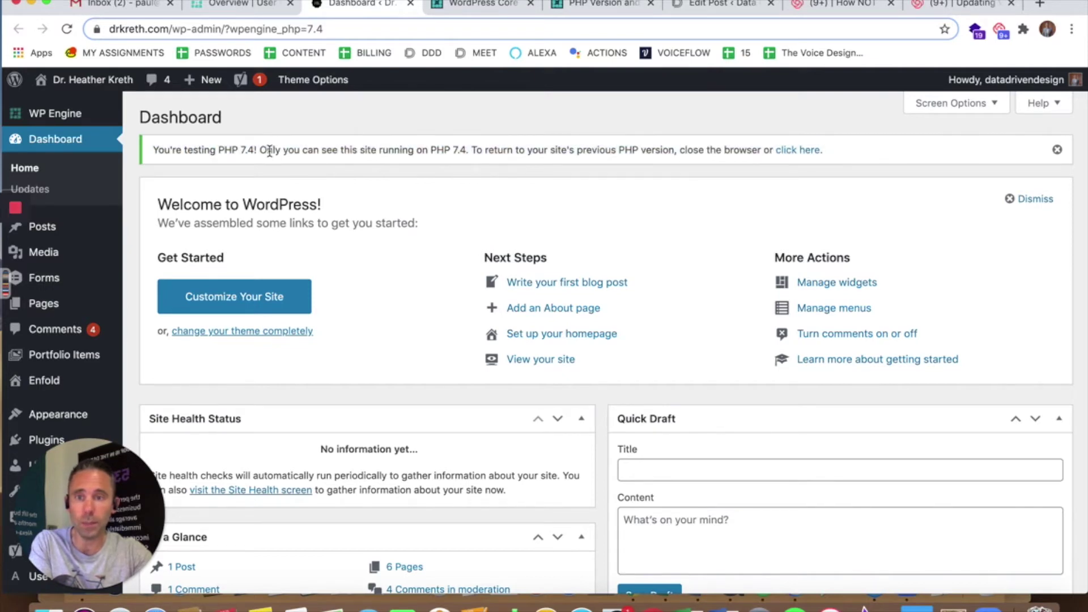
pyautogui.moveTo(259, 147); pyautogui.dragTo(829, 160)
pyautogui.click(747, 204)
pyautogui.scroll(-10, 714, 221)
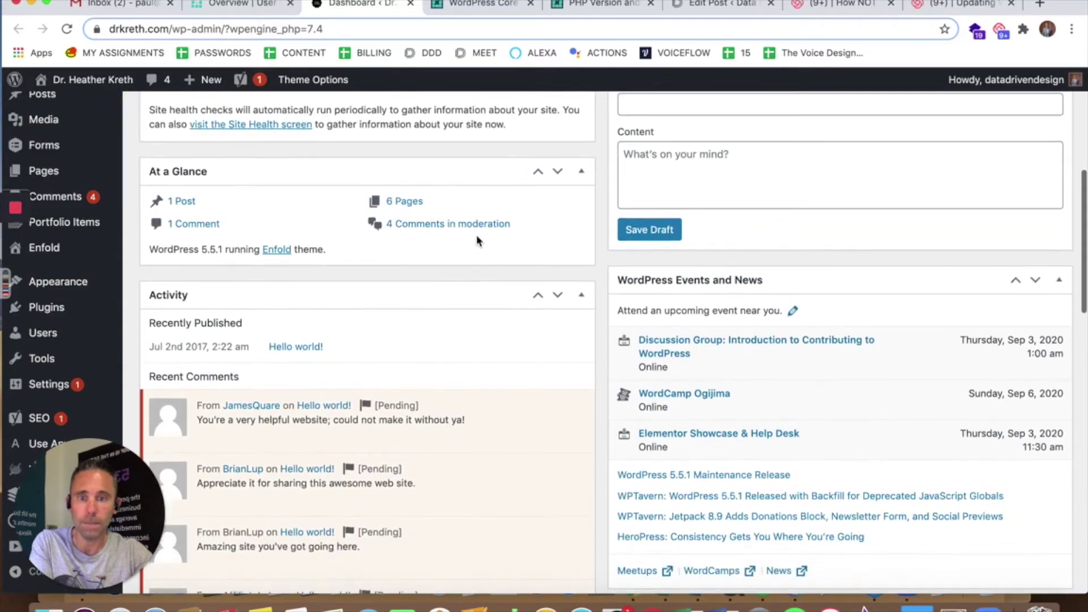
# Step: Look over the remaining dashboard widgets, then visit the site's front end in the PHP 7.4 preview
pyautogui.scroll(-10, 476, 237)
pyautogui.moveTo(66, 366)
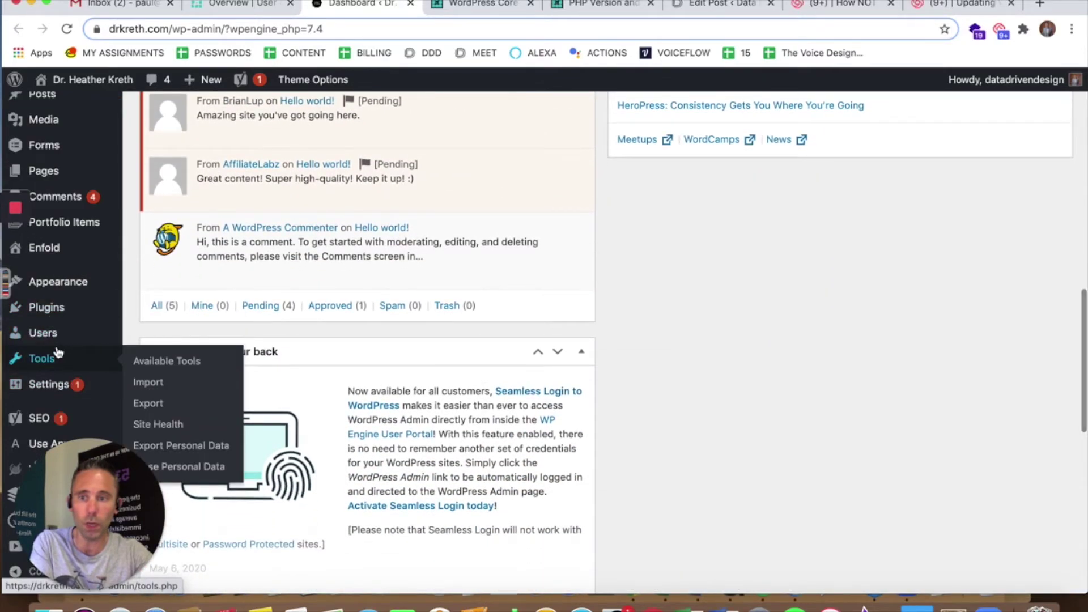
pyautogui.scroll(7, 57, 353)
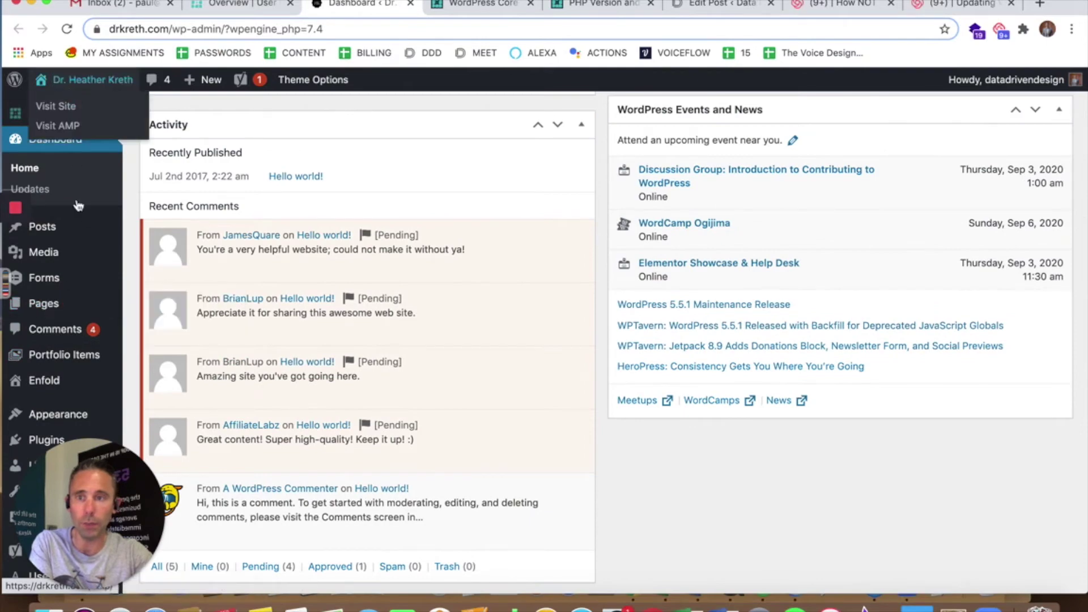
pyautogui.scroll(10, 68, 246)
pyautogui.click(92, 80)
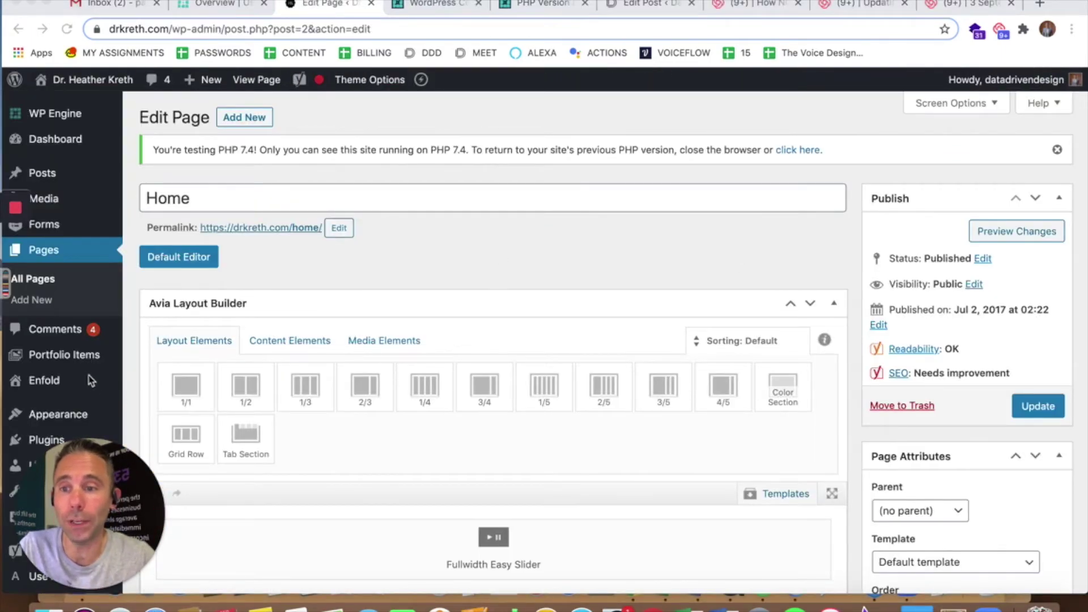
# Step: Look over the Home page editor, then review the installed plugins list while testing on PHP 7.4
pyautogui.scroll(-3, 88, 377)
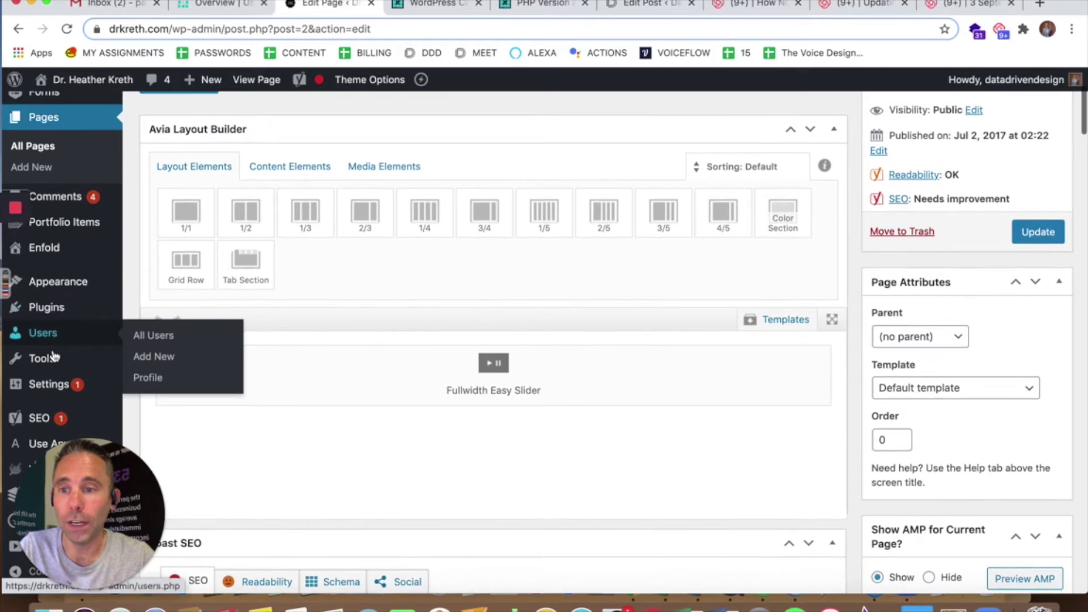
pyautogui.click(187, 310)
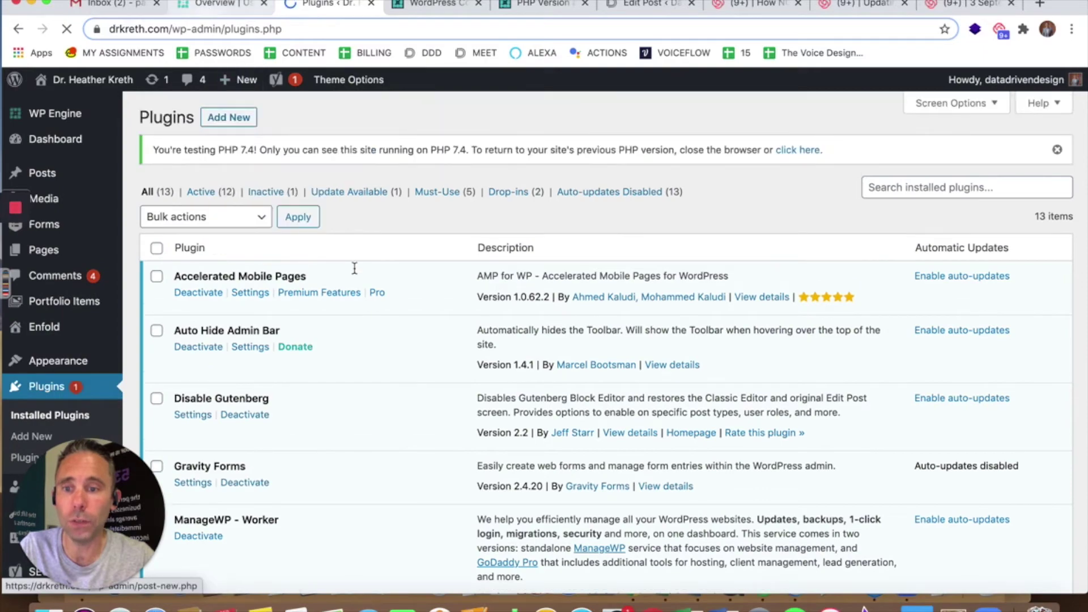
pyautogui.scroll(-10, 356, 275)
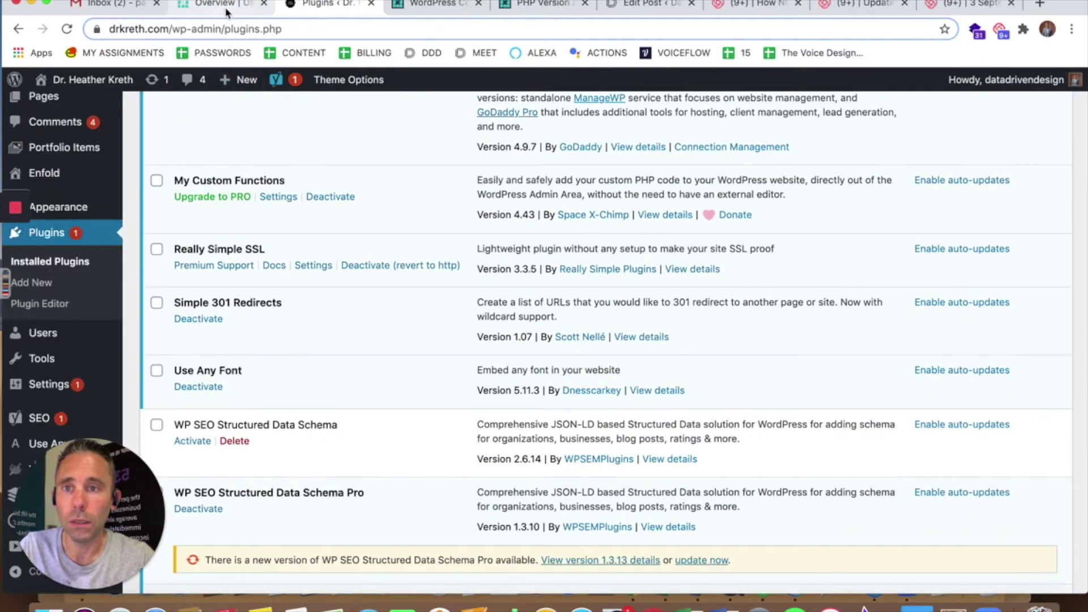
# Step: Return to the WP Engine site overview and change the environment's PHP version to 7.4
pyautogui.click(226, 12)
pyautogui.scroll(-1, 599, 351)
pyautogui.scroll(-6, 599, 352)
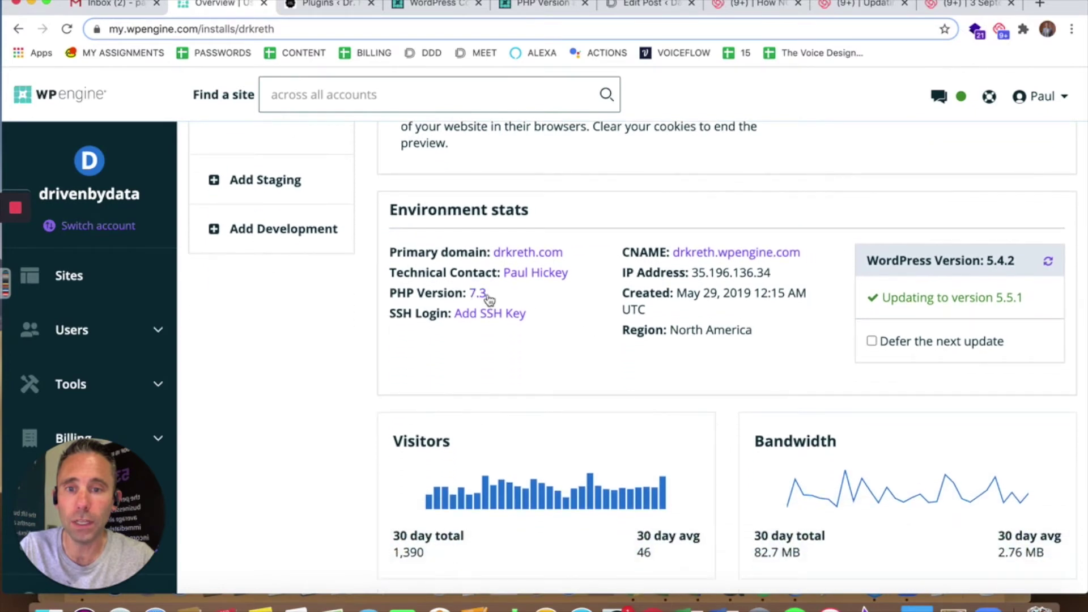
pyautogui.click(481, 294)
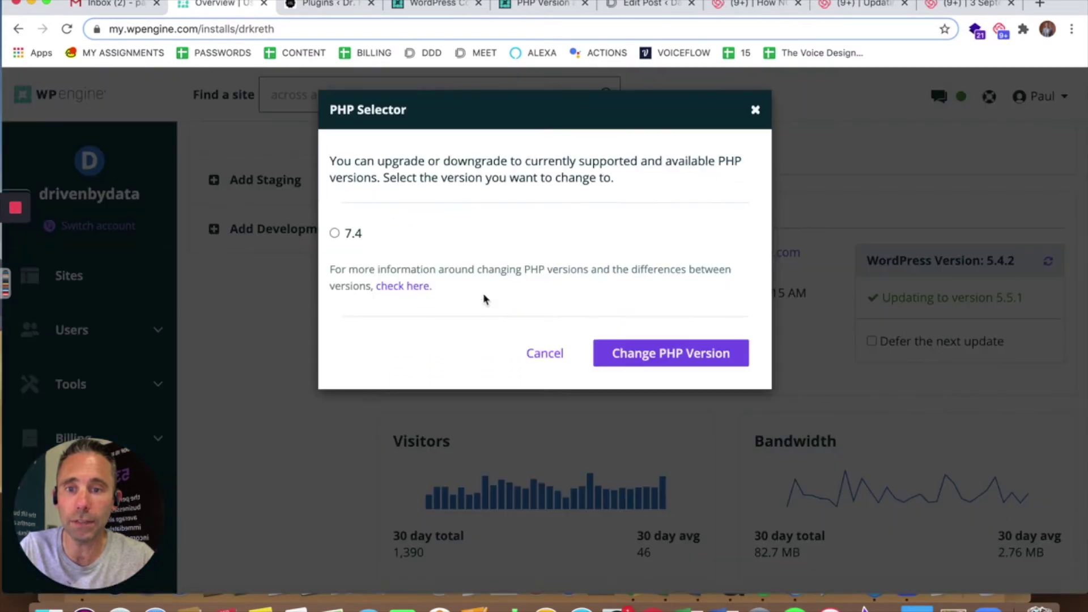
pyautogui.tripleClick(378, 164)
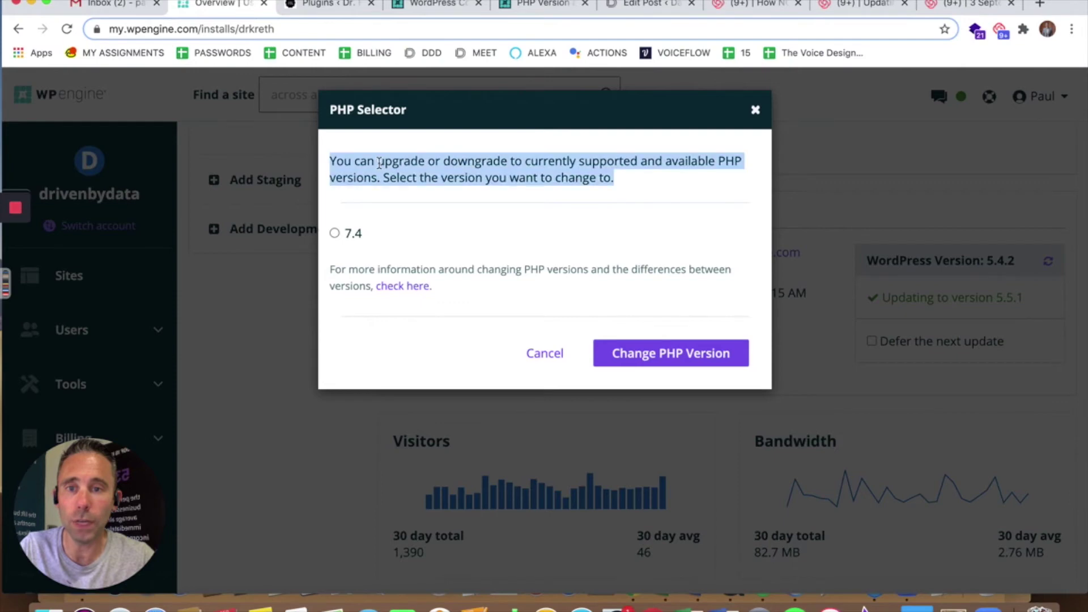
pyautogui.click(522, 227)
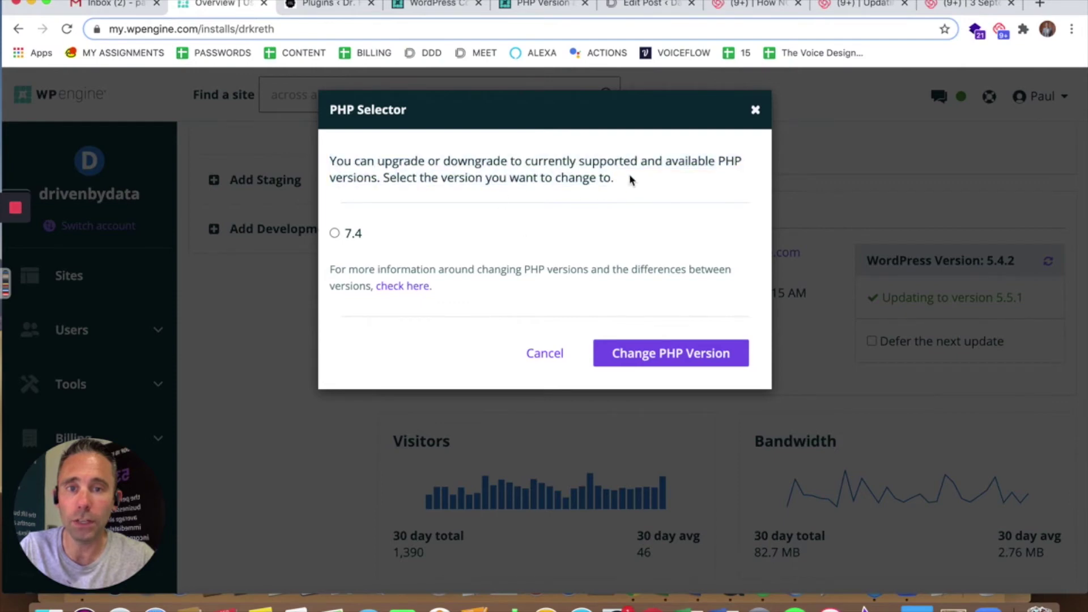
pyautogui.click(335, 234)
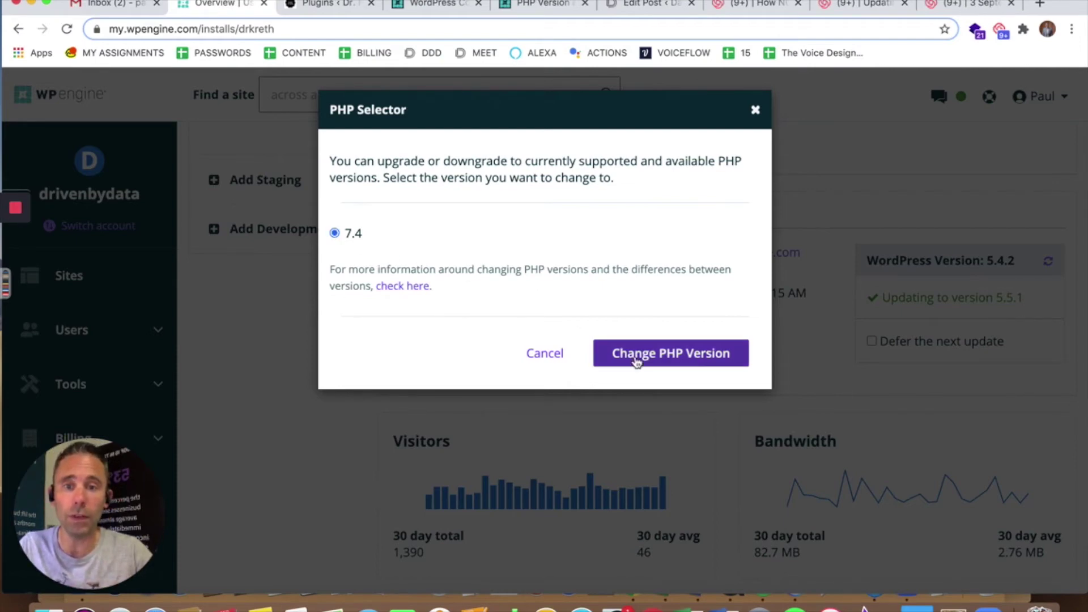
pyautogui.click(640, 355)
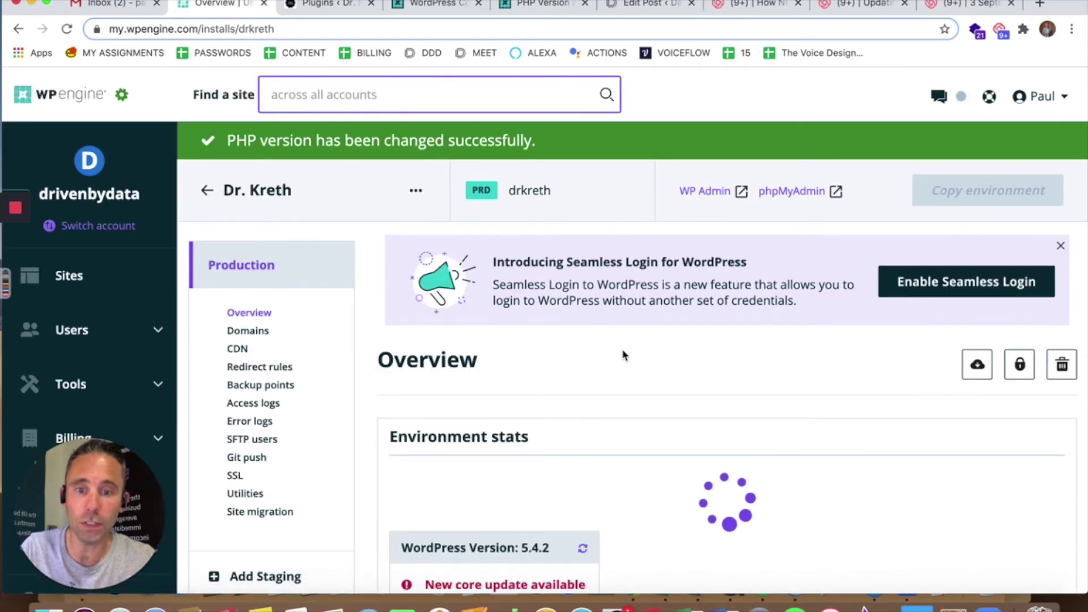
pyautogui.scroll(-6, 623, 355)
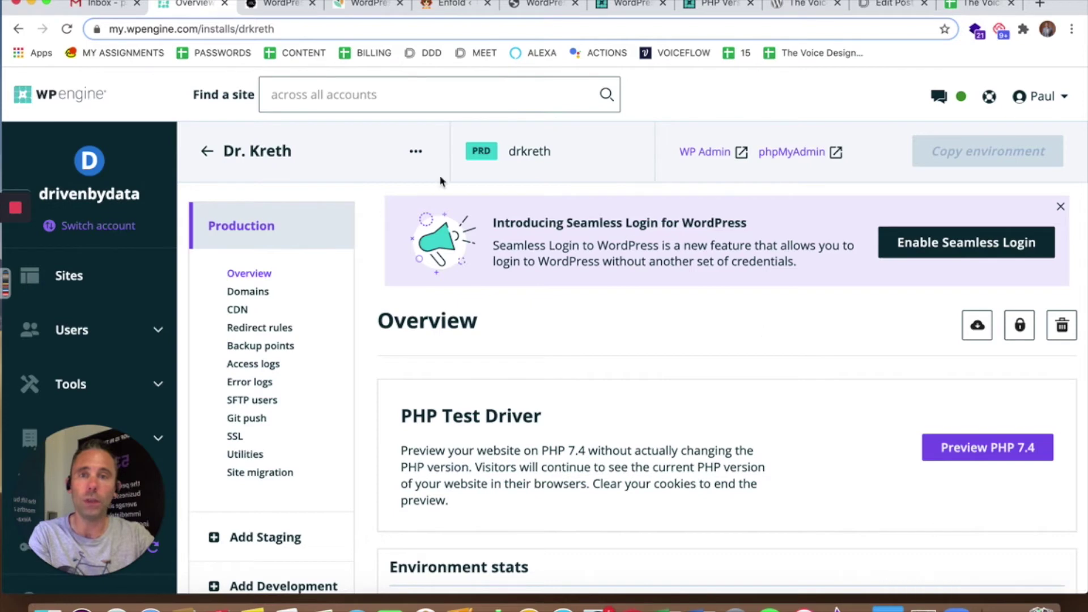
# Step: Switch to The Next Door's WordPress Updates page and examine the available core and plugin updates
pyautogui.click(349, 5)
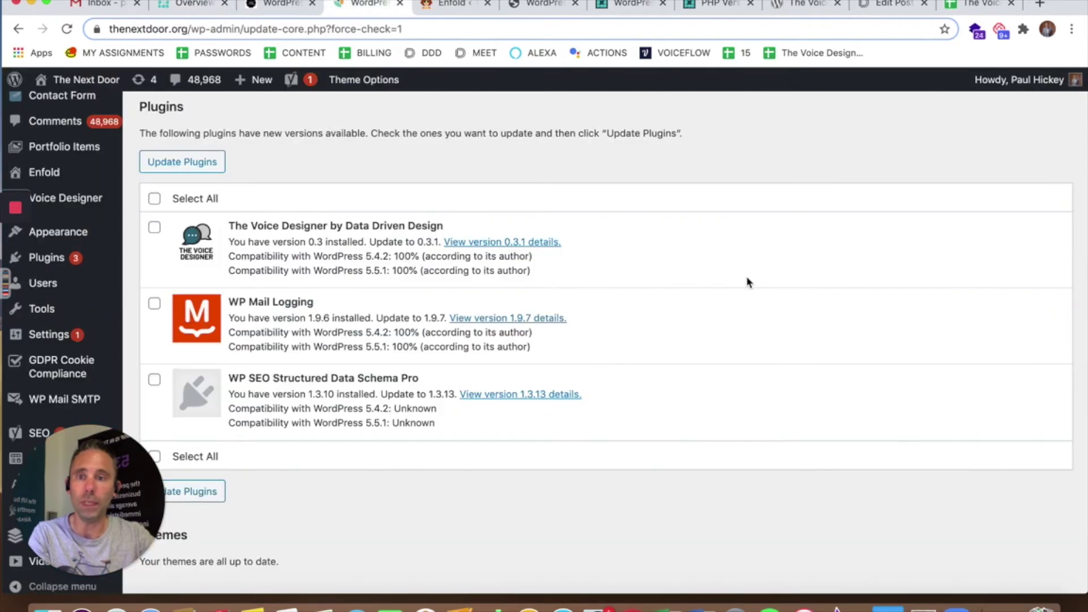
pyautogui.scroll(5, 360, 267)
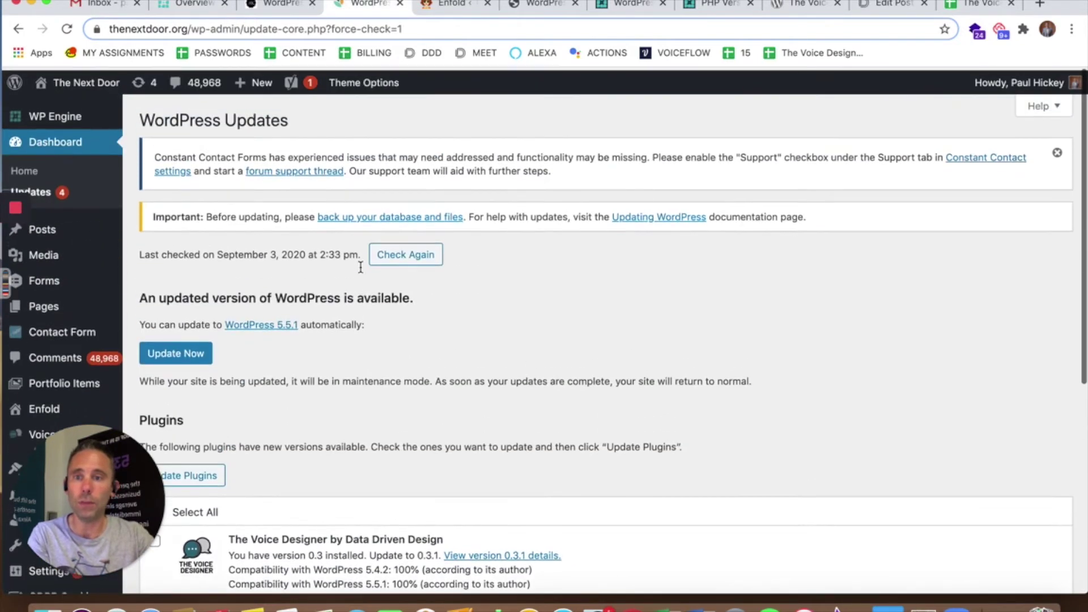
pyautogui.scroll(-2, 361, 267)
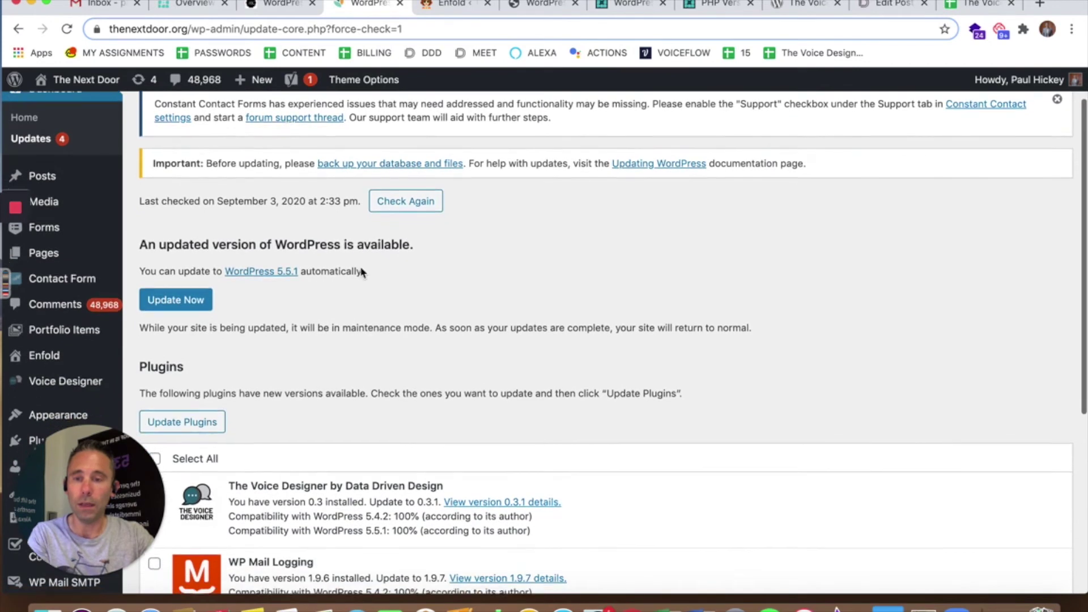
pyautogui.scroll(-8, 361, 273)
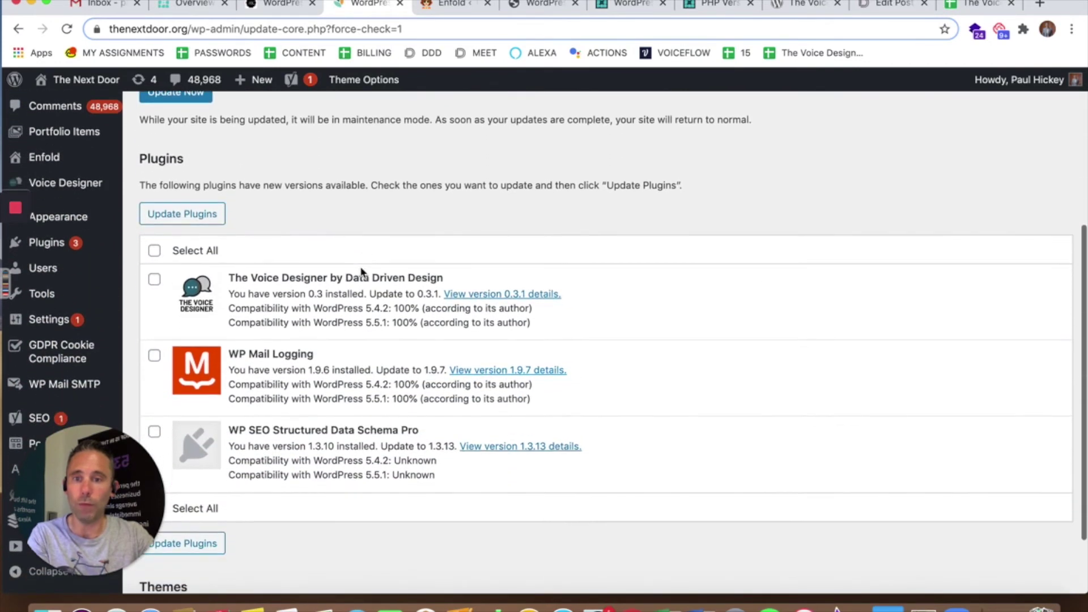
pyautogui.scroll(-2, 399, 308)
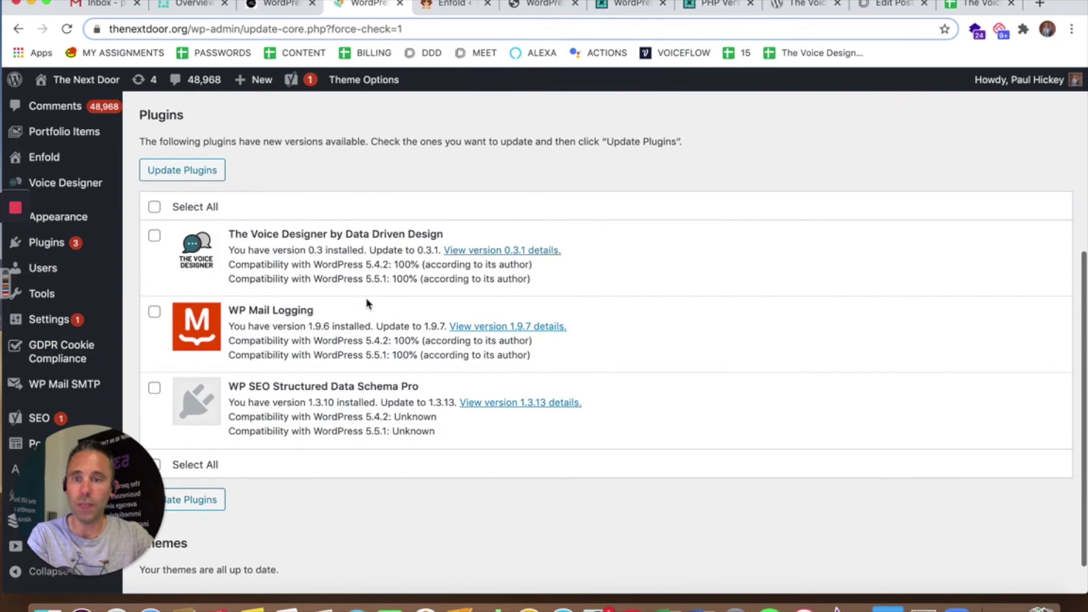
pyautogui.scroll(-2, 367, 303)
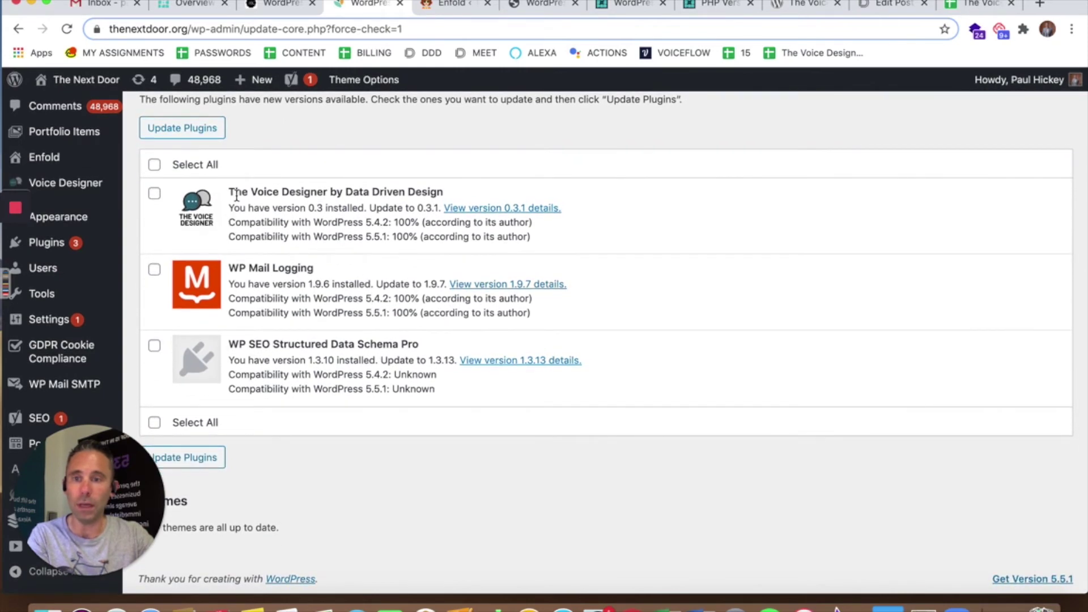
# Step: Check the WordPress compatibility lines for The Voice Designer and WP Mail Logging plugins
pyautogui.moveTo(229, 224); pyautogui.dragTo(559, 230)
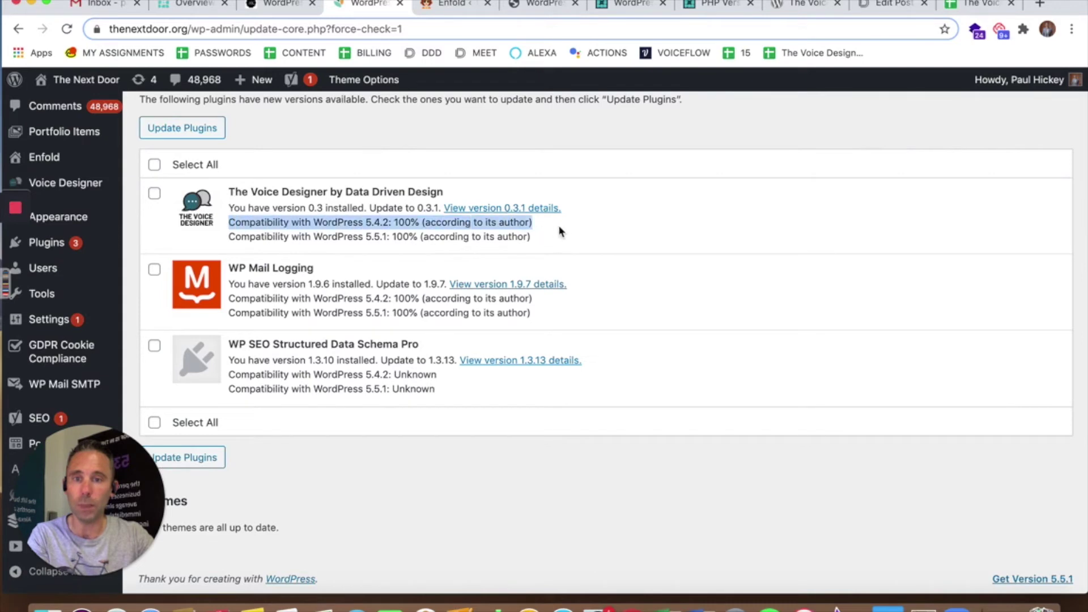
pyautogui.click(570, 236)
pyautogui.tripleClick(292, 298)
pyautogui.click(604, 319)
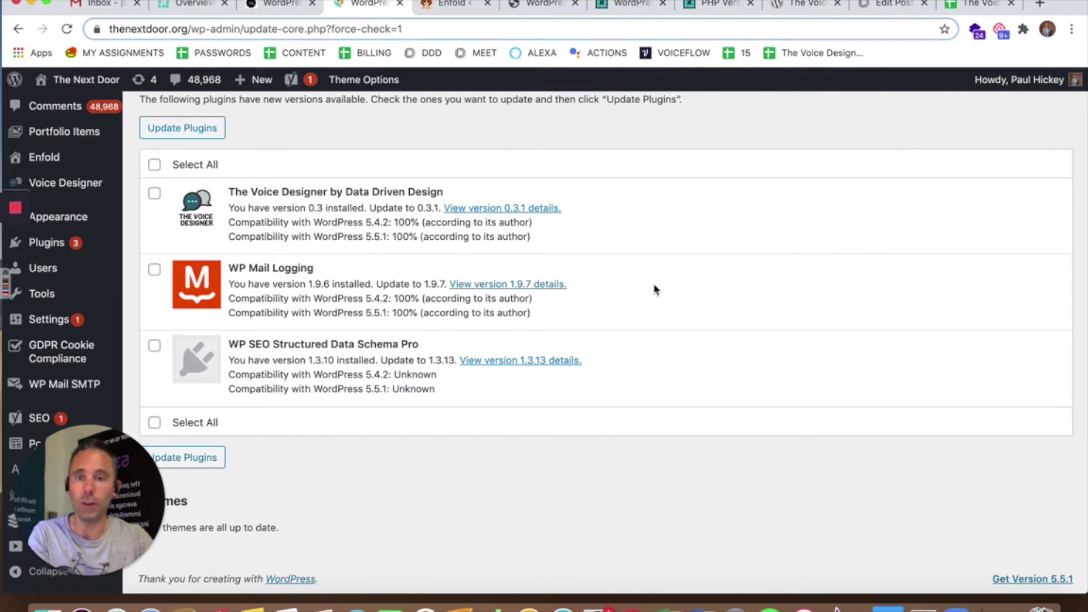
pyautogui.tripleClick(315, 191)
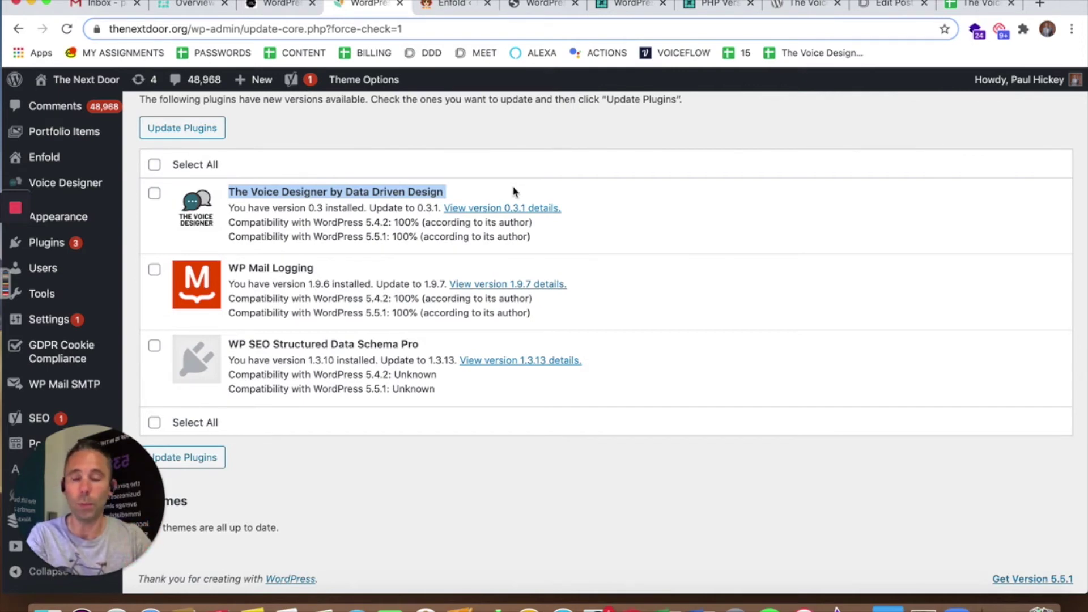
pyautogui.click(650, 214)
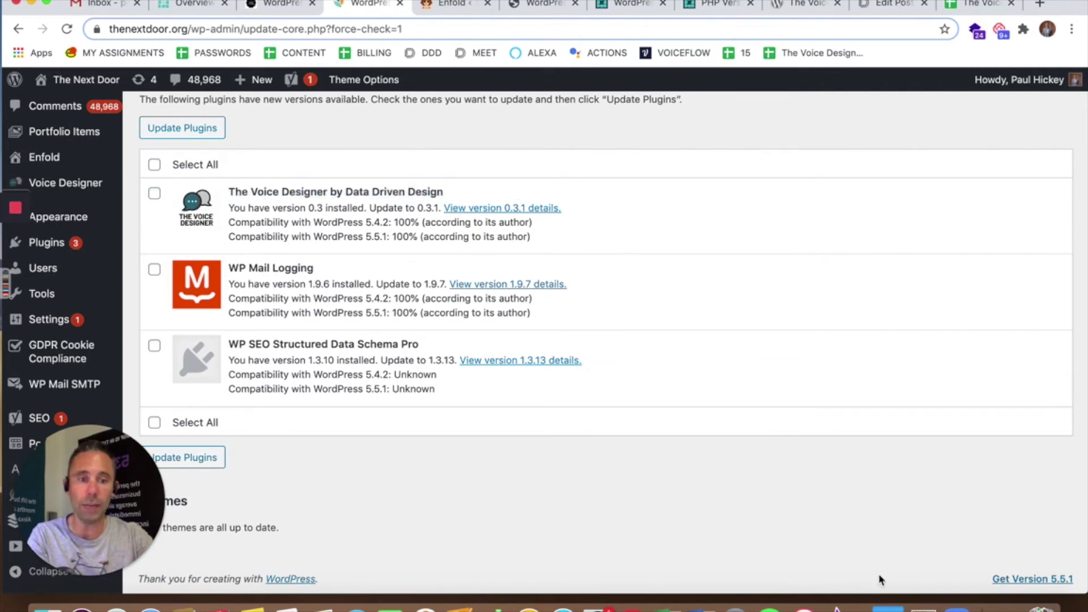
# Step: Switch to the browser window with iamibot.com's plugins list and update The Voice Designer plugin to version 0.3.1
pyautogui.click(1000, 607)
pyautogui.scroll(-10, 608, 310)
pyautogui.scroll(-4, 609, 311)
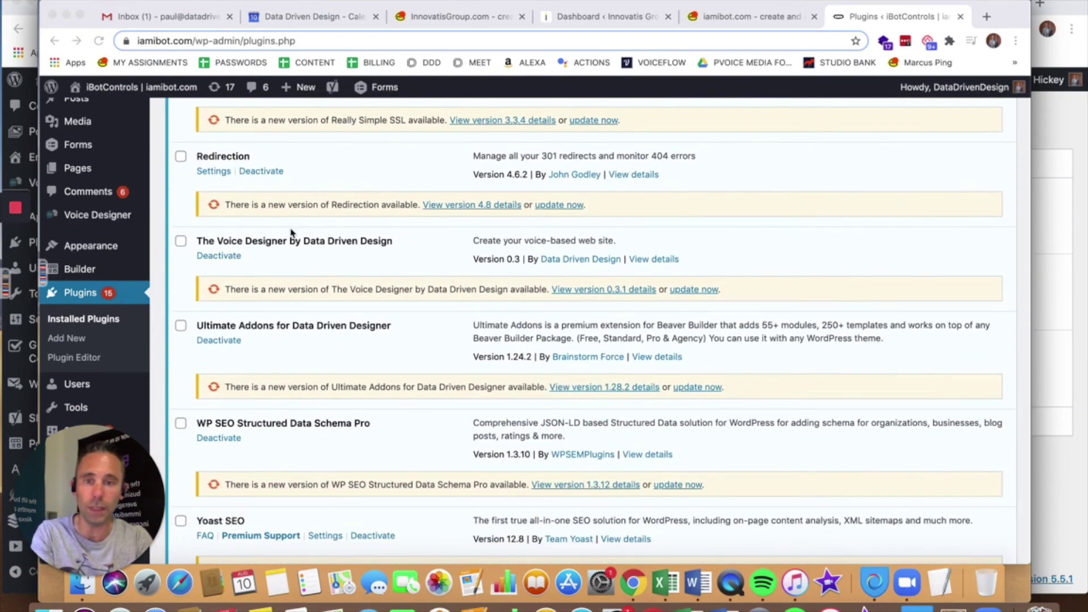
pyautogui.click(687, 291)
pyautogui.click(416, 223)
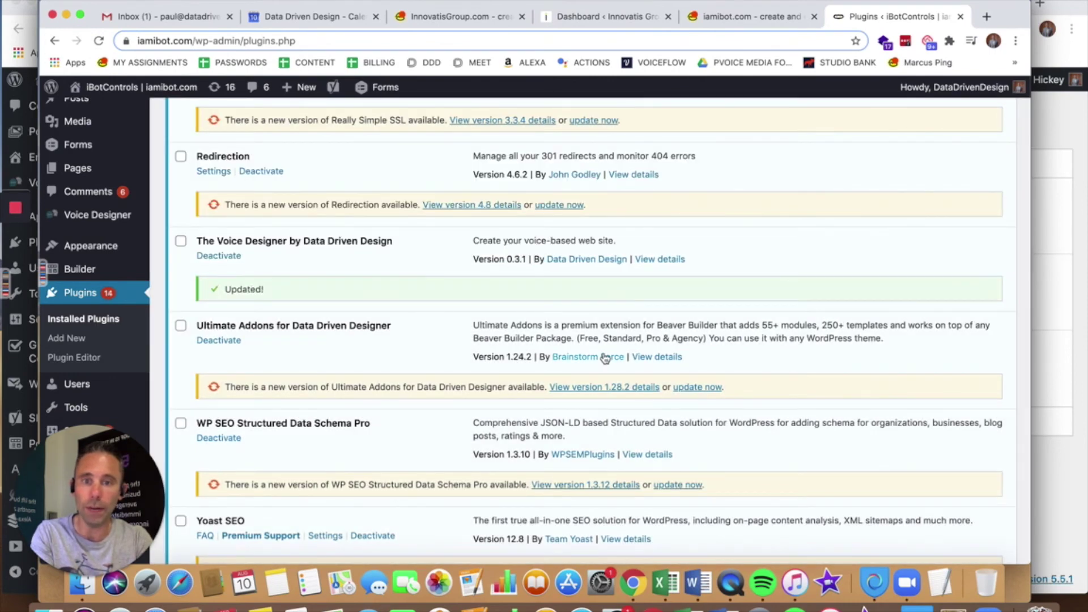
# Step: View The Voice Designer's plugin details and read its last update, required WordPress version and compatibility entries
pyautogui.click(661, 261)
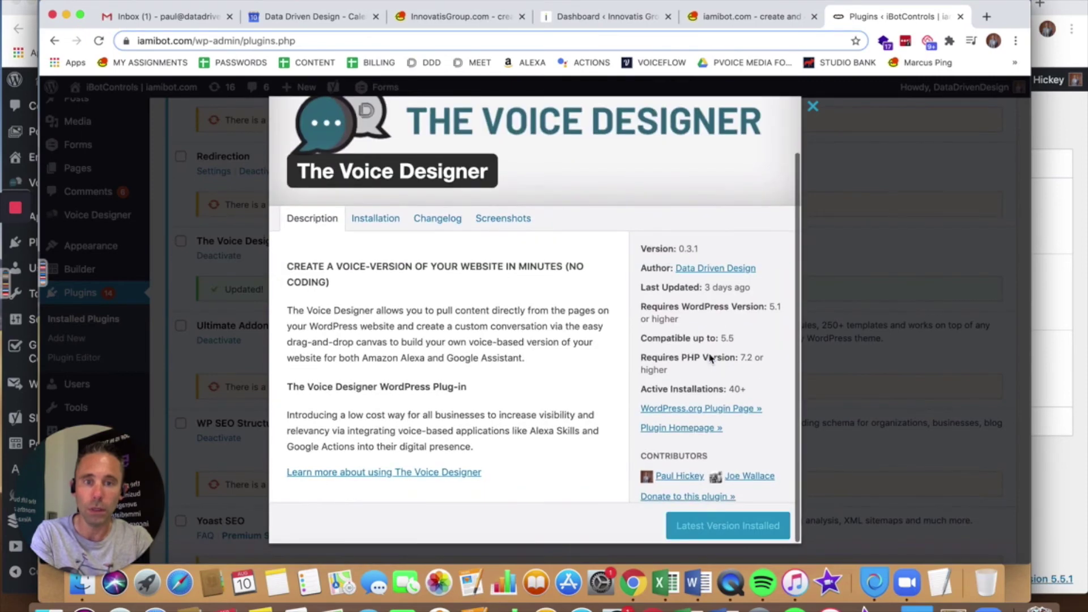
pyautogui.moveTo(707, 288); pyautogui.dragTo(779, 320)
pyautogui.click(765, 320)
pyautogui.click(770, 329)
pyautogui.tripleClick(706, 333)
pyautogui.moveTo(735, 339); pyautogui.dragTo(639, 340)
pyautogui.click(731, 376)
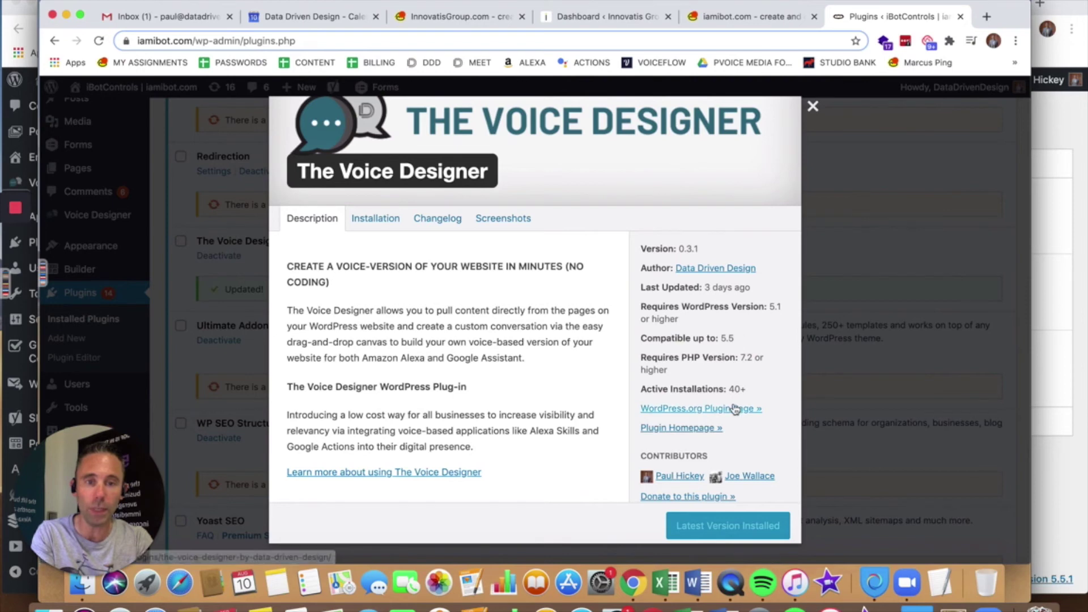
# Step: Open The Voice Designer's WordPress.org plugin page and review its description, version requirements, screenshots and contributors
pyautogui.click(701, 409)
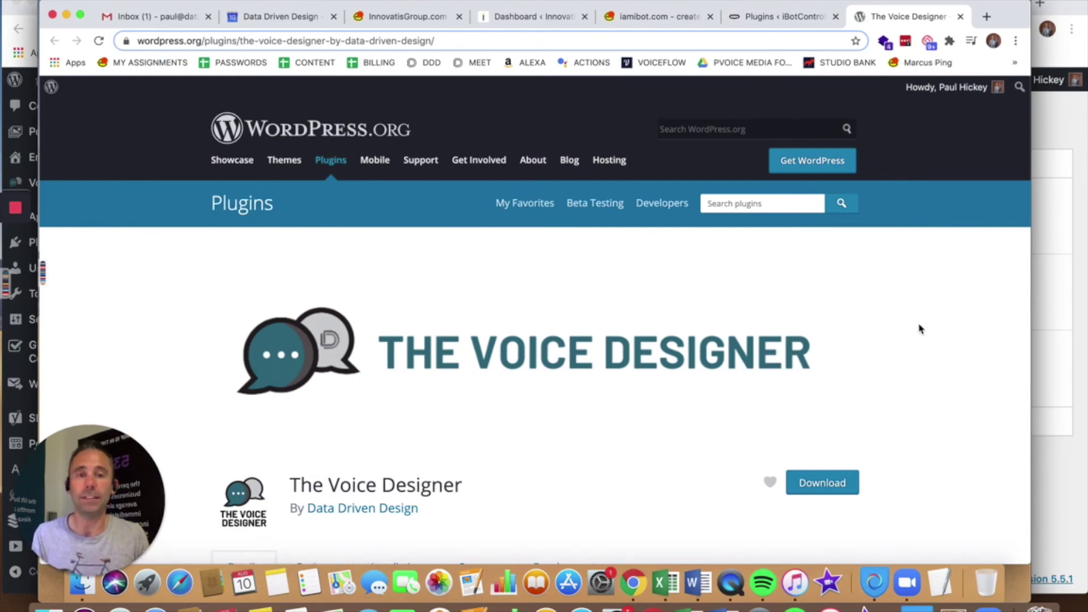
pyautogui.scroll(-3, 918, 326)
pyautogui.scroll(-4, 920, 327)
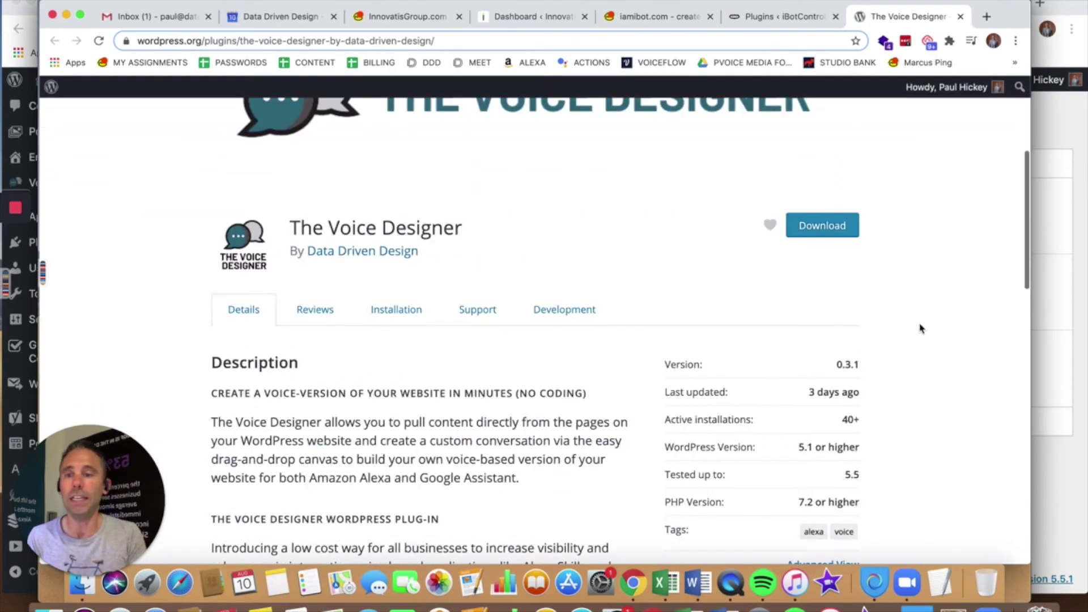
pyautogui.scroll(6, 920, 328)
pyautogui.scroll(-6, 920, 327)
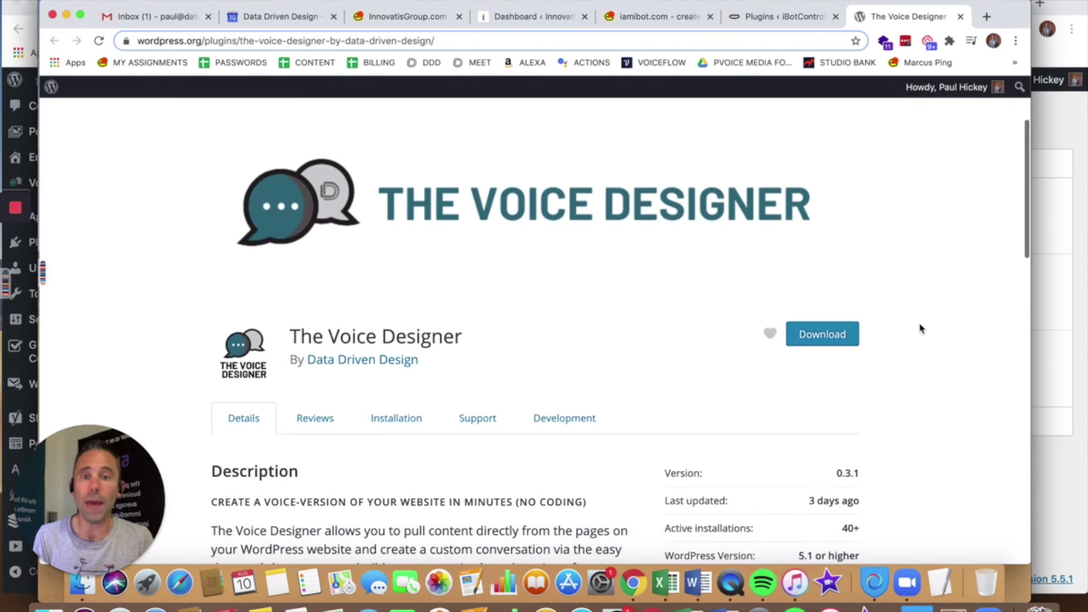
pyautogui.scroll(-6, 920, 328)
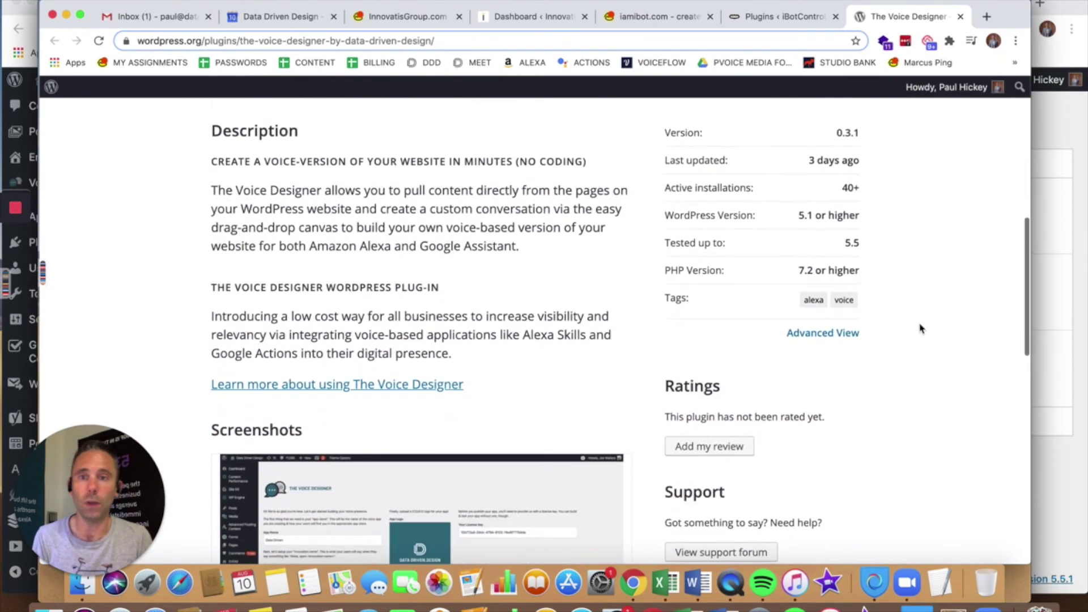
pyautogui.scroll(-5, 919, 328)
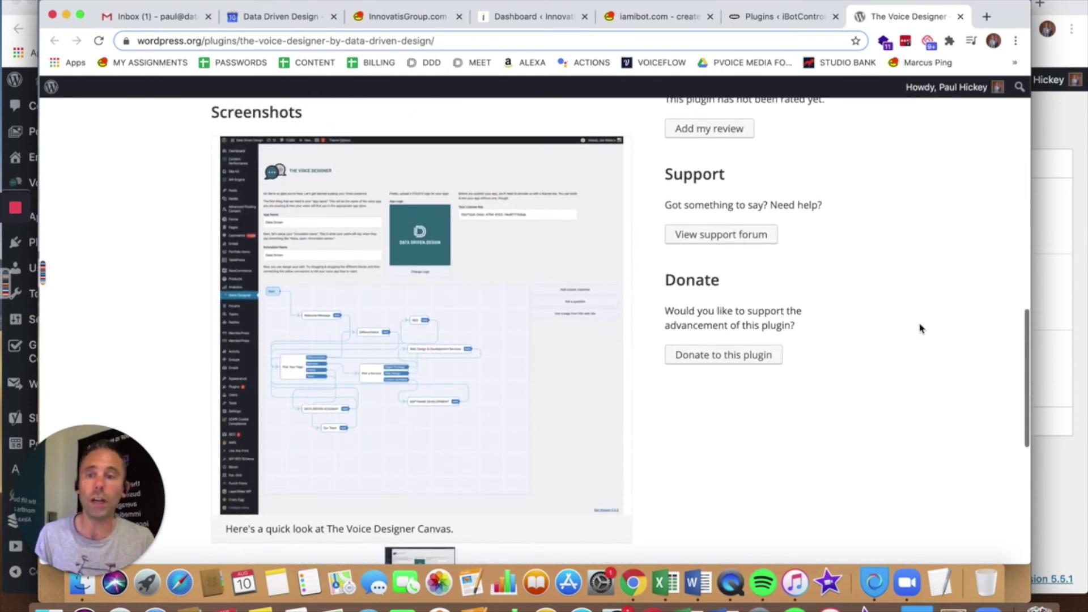
pyautogui.scroll(-3, 920, 328)
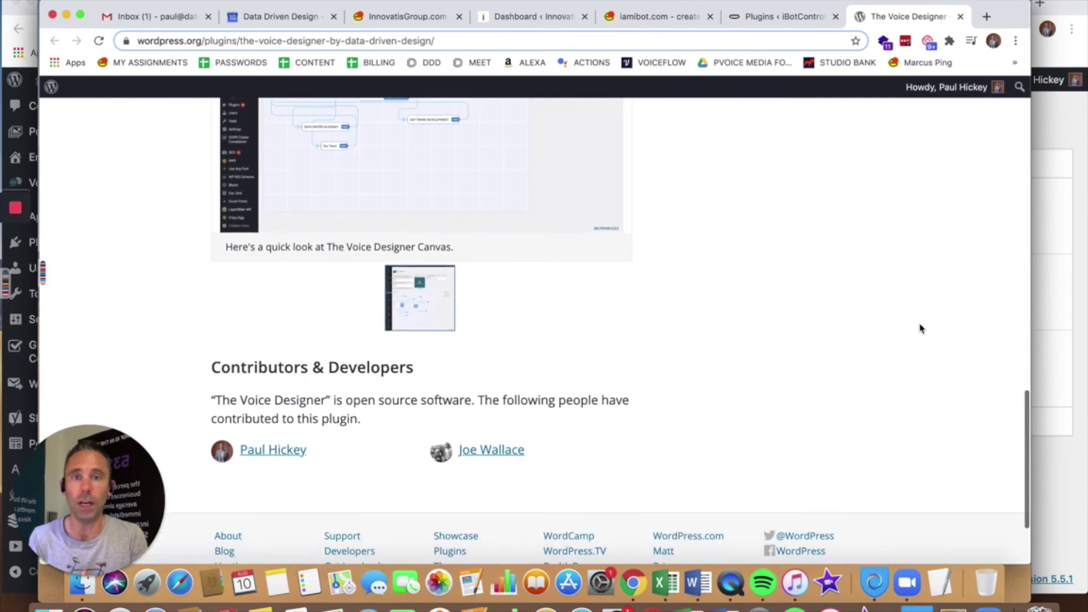
pyautogui.scroll(12, 920, 328)
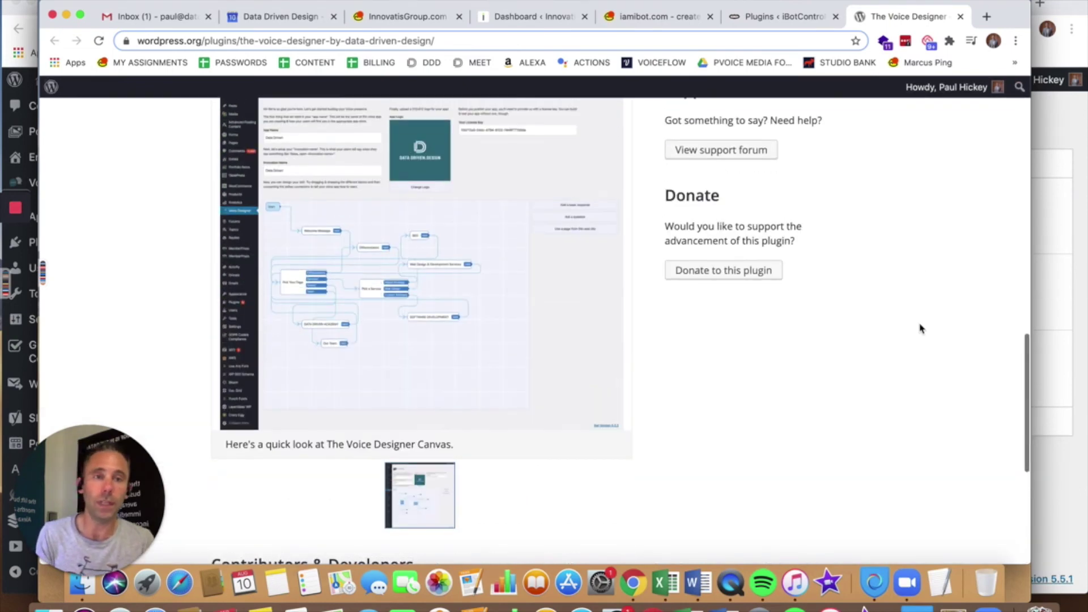
pyautogui.scroll(8, 920, 328)
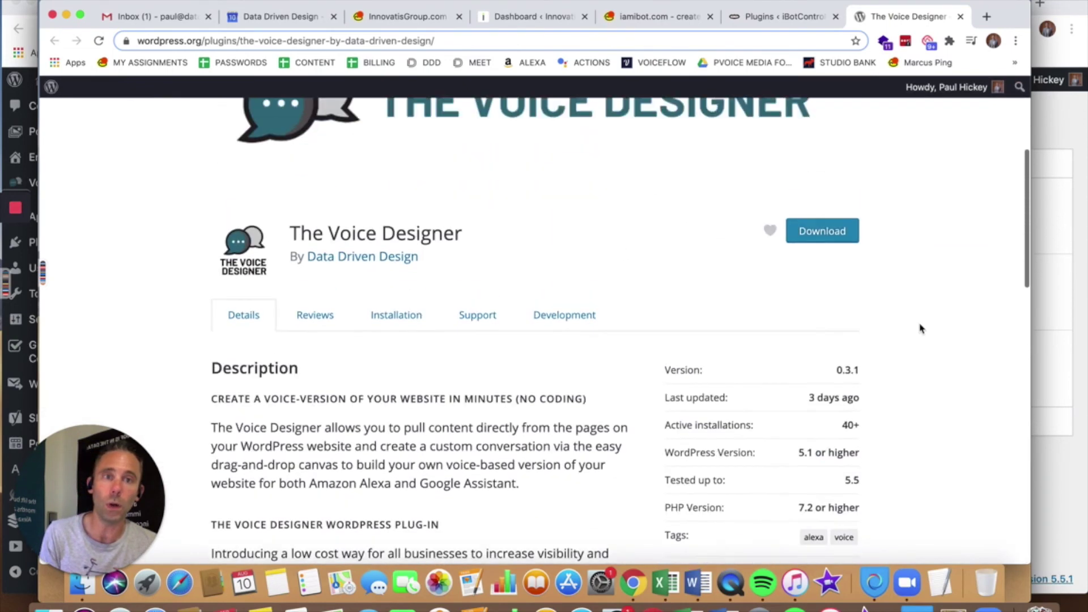
# Step: Follow the plugin page's link to learn more about using The Voice Designer and look over the How It Works video tutorials
pyautogui.scroll(-4, 920, 328)
pyautogui.scroll(-7, 920, 328)
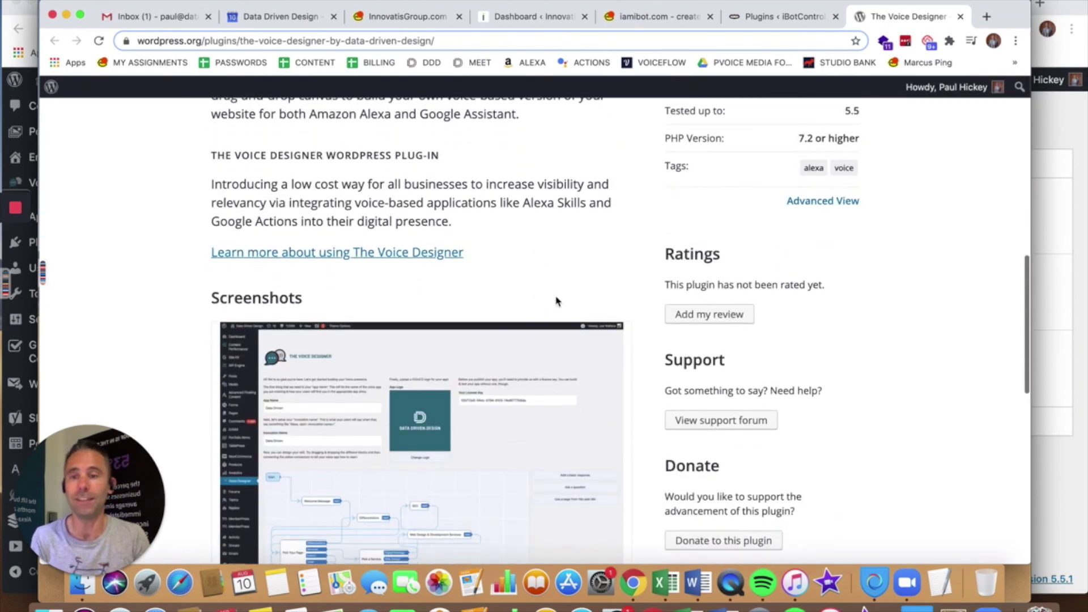
pyautogui.click(381, 254)
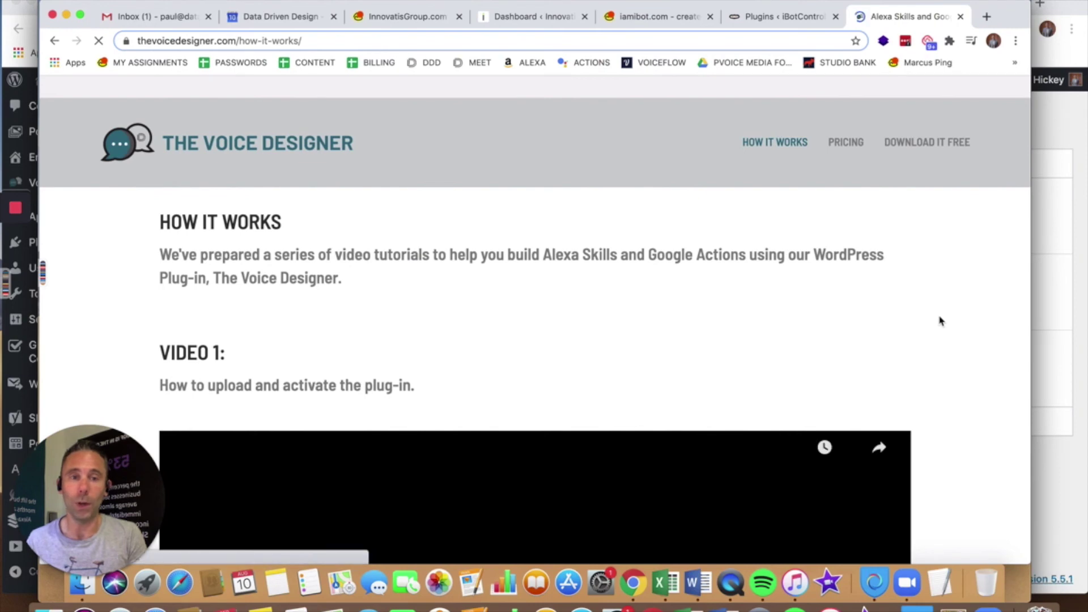
pyautogui.scroll(-3, 940, 321)
pyautogui.scroll(-6, 940, 319)
pyautogui.scroll(9, 939, 319)
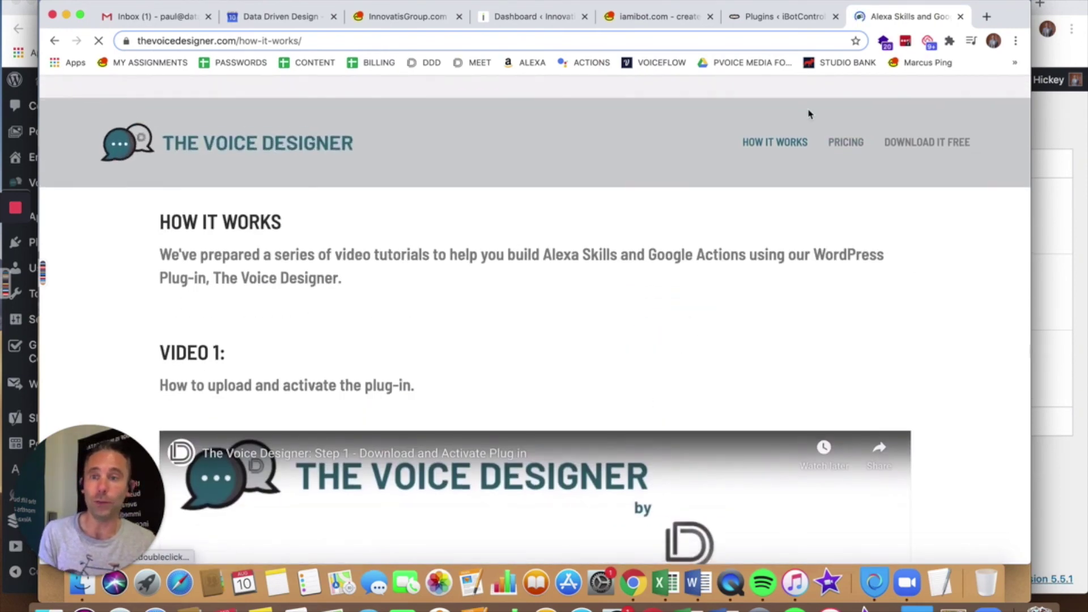
# Step: Return to iamibot.com's plugins page, open the page for adding new plugins and search for "the voice designer"
pyautogui.click(768, 16)
pyautogui.click(814, 106)
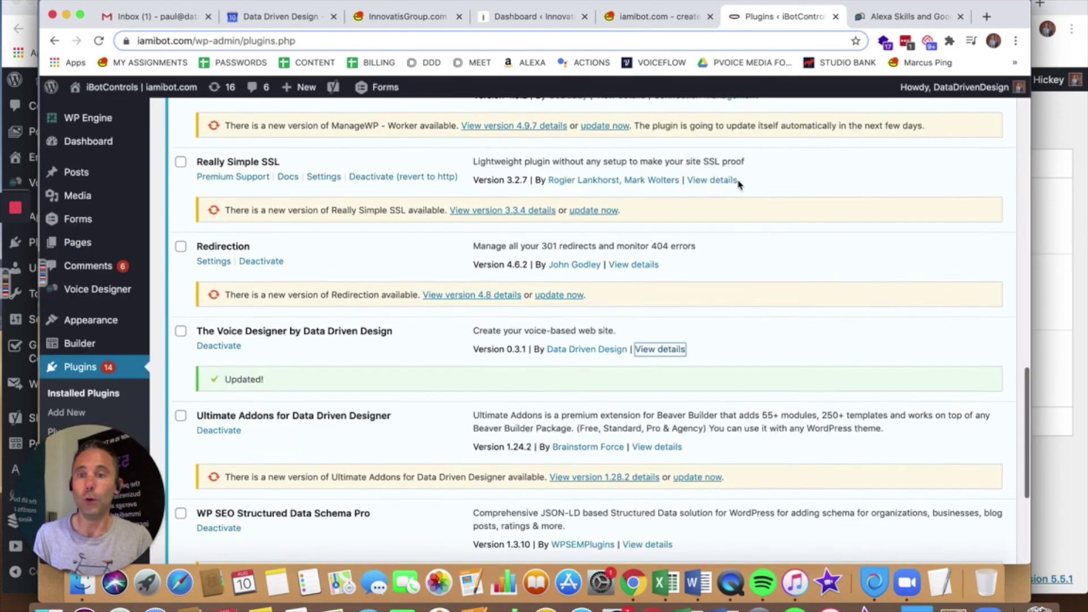
pyautogui.scroll(10, 740, 182)
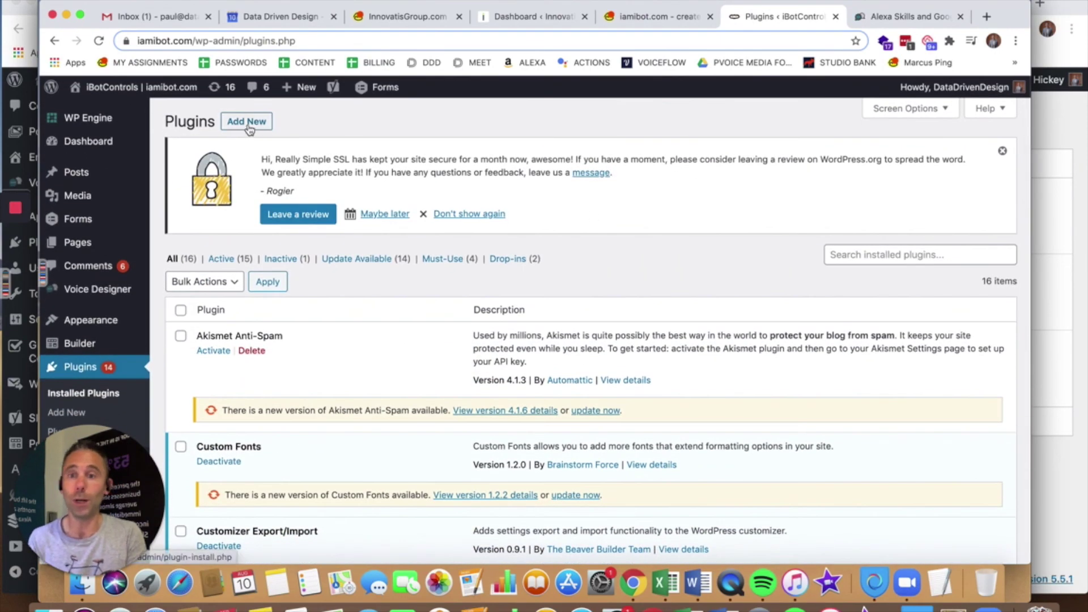
pyautogui.click(247, 129)
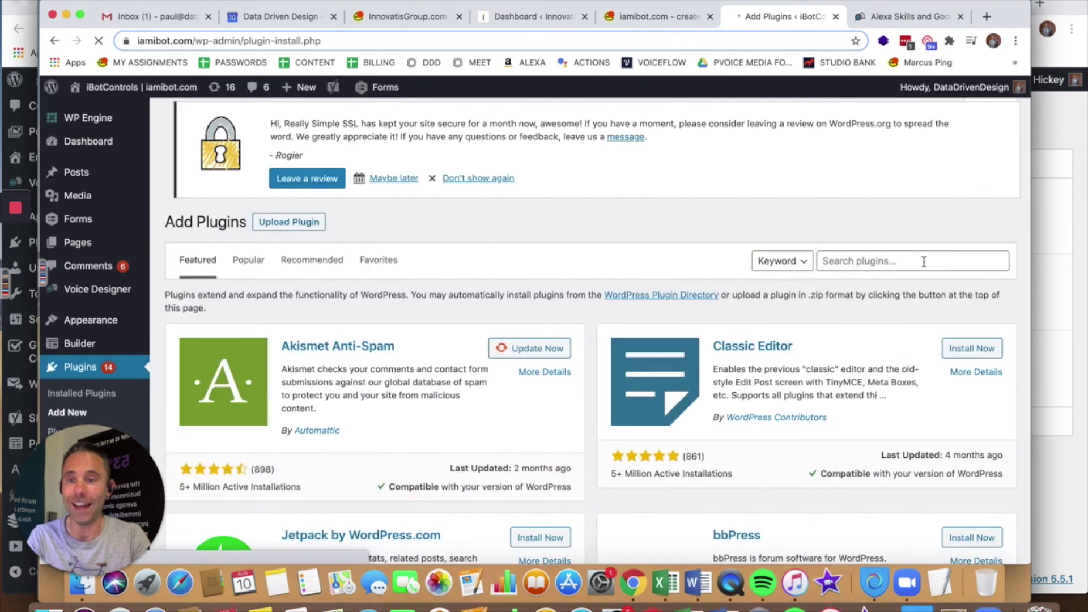
pyautogui.click(900, 264)
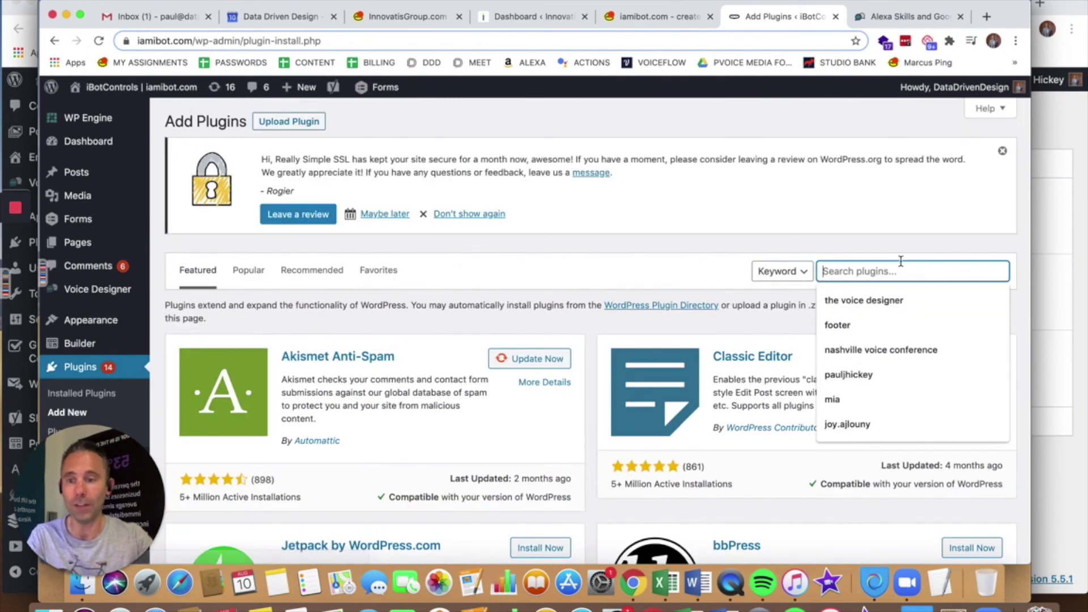
pyautogui.click(894, 301)
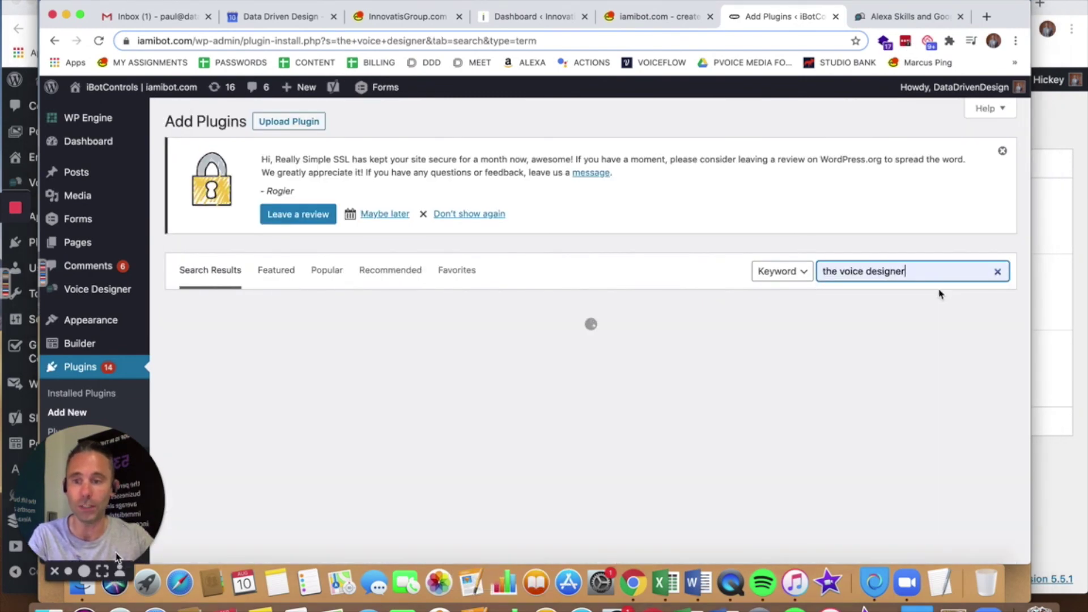
pyautogui.click(102, 570)
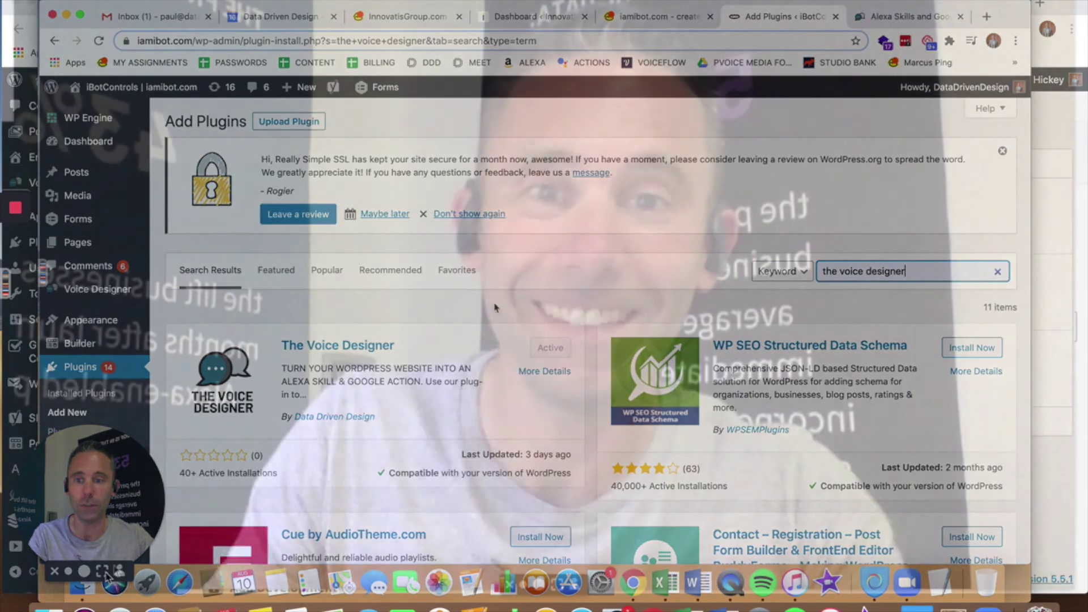